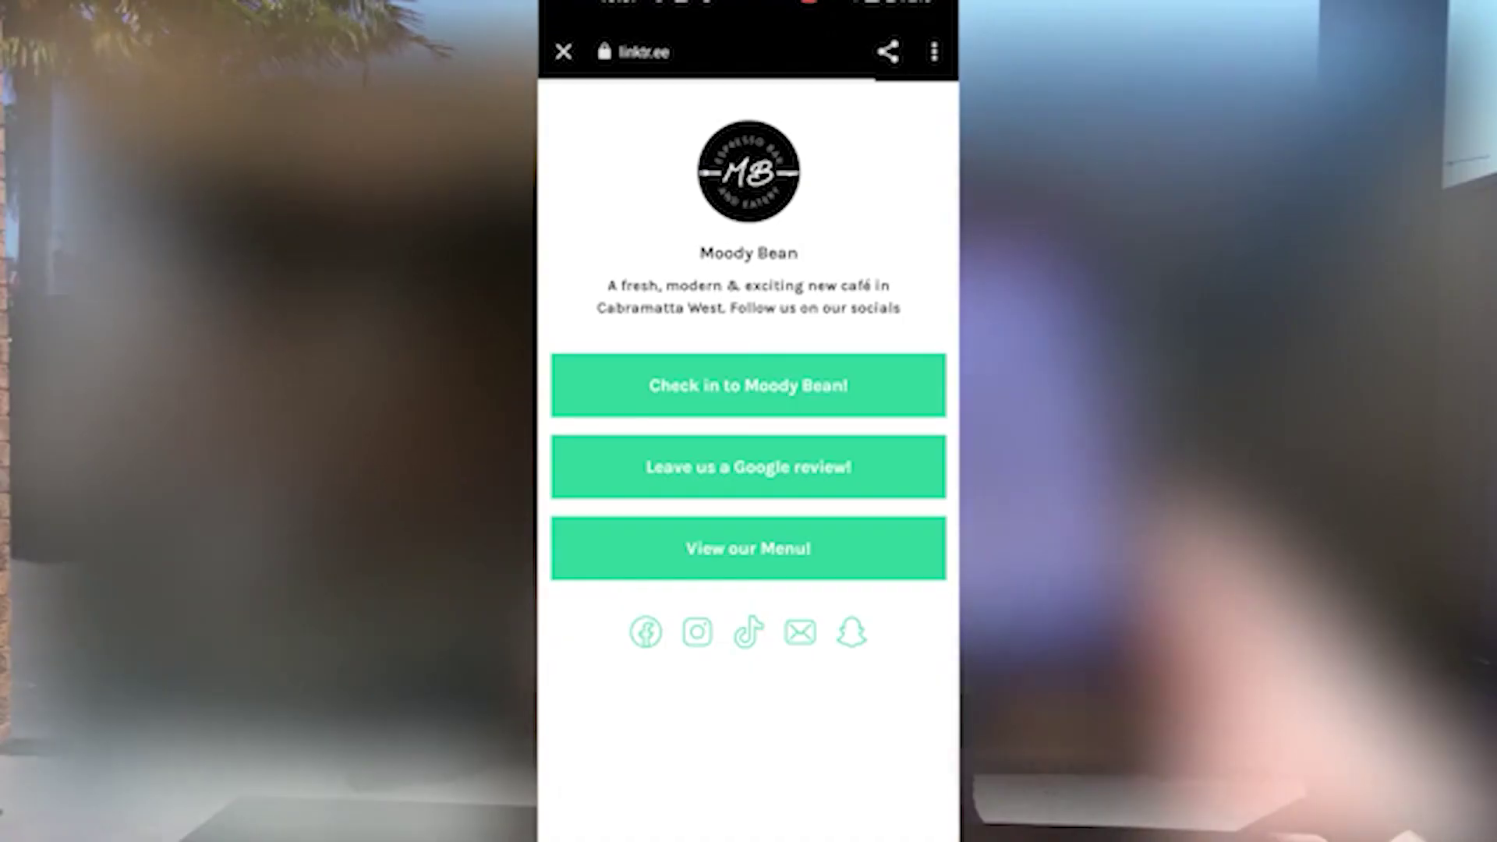
- Open the café's menu link from the scan and scroll through the menu
left_click(749, 548)
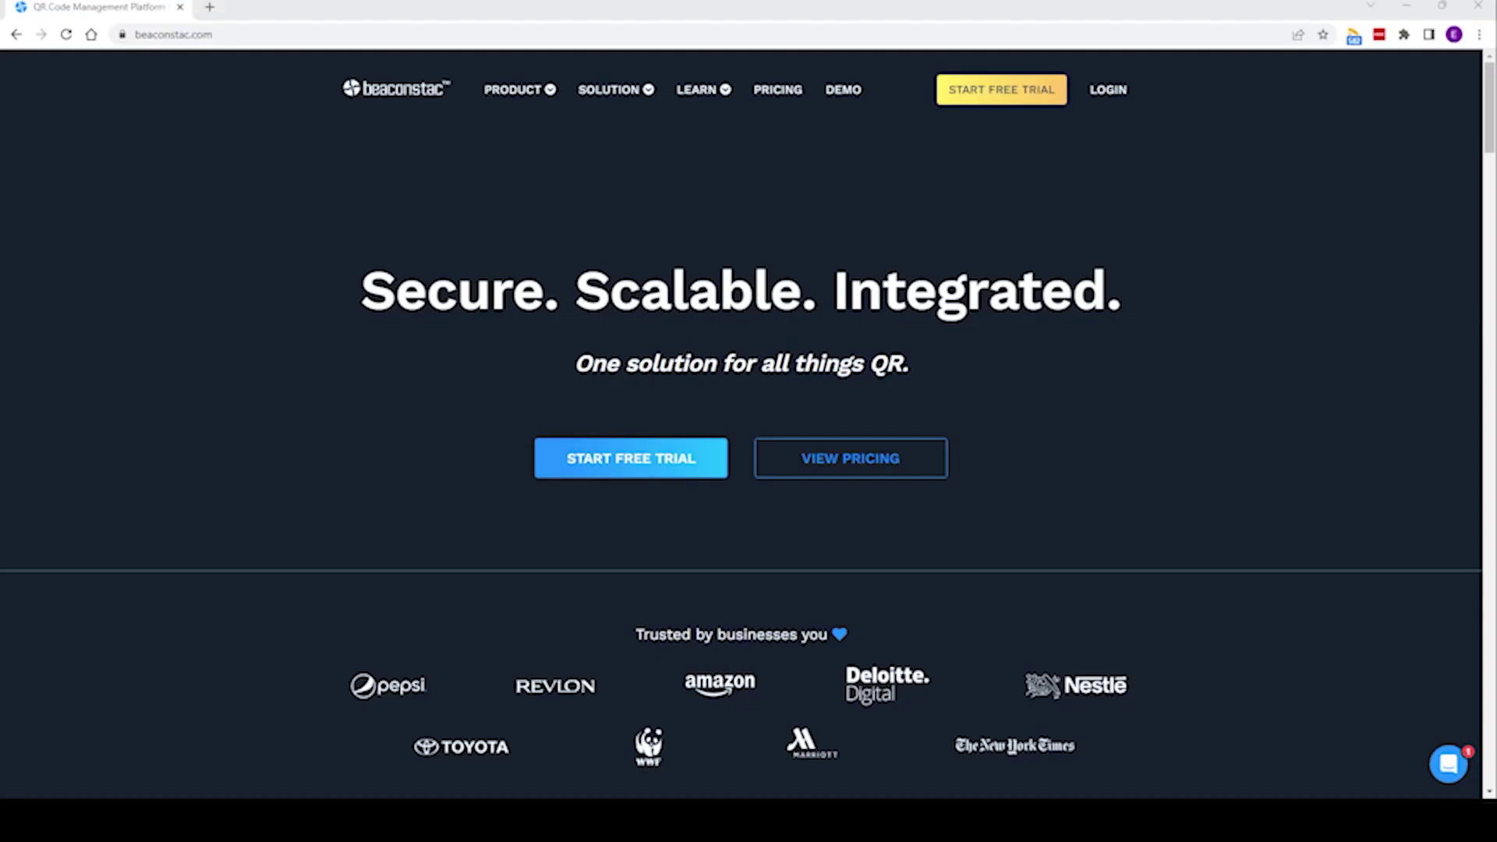
scroll(747, 375, "down", 2)
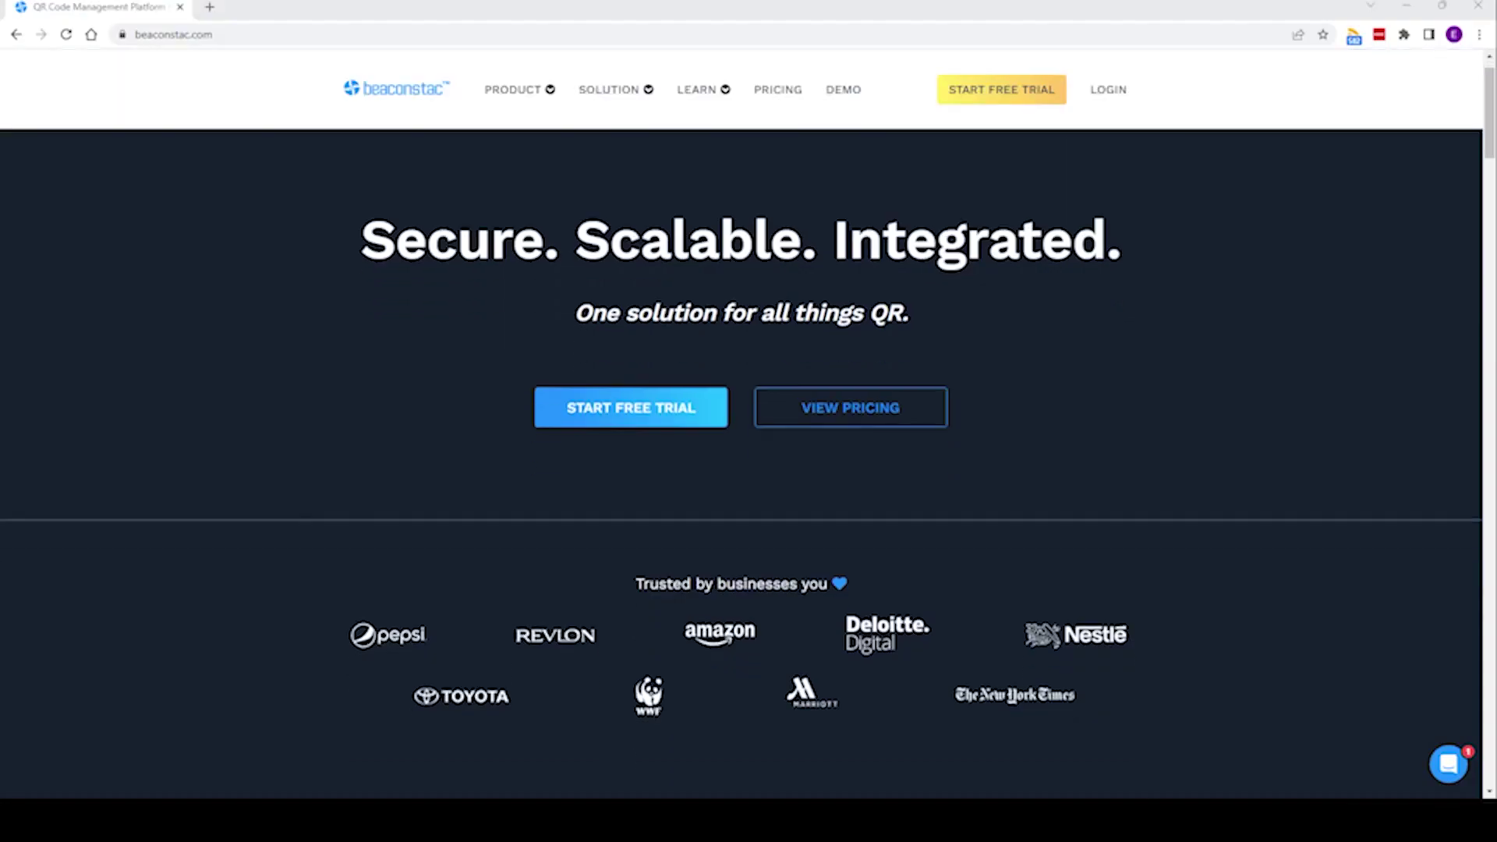
scroll(748, 374, "down", 8)
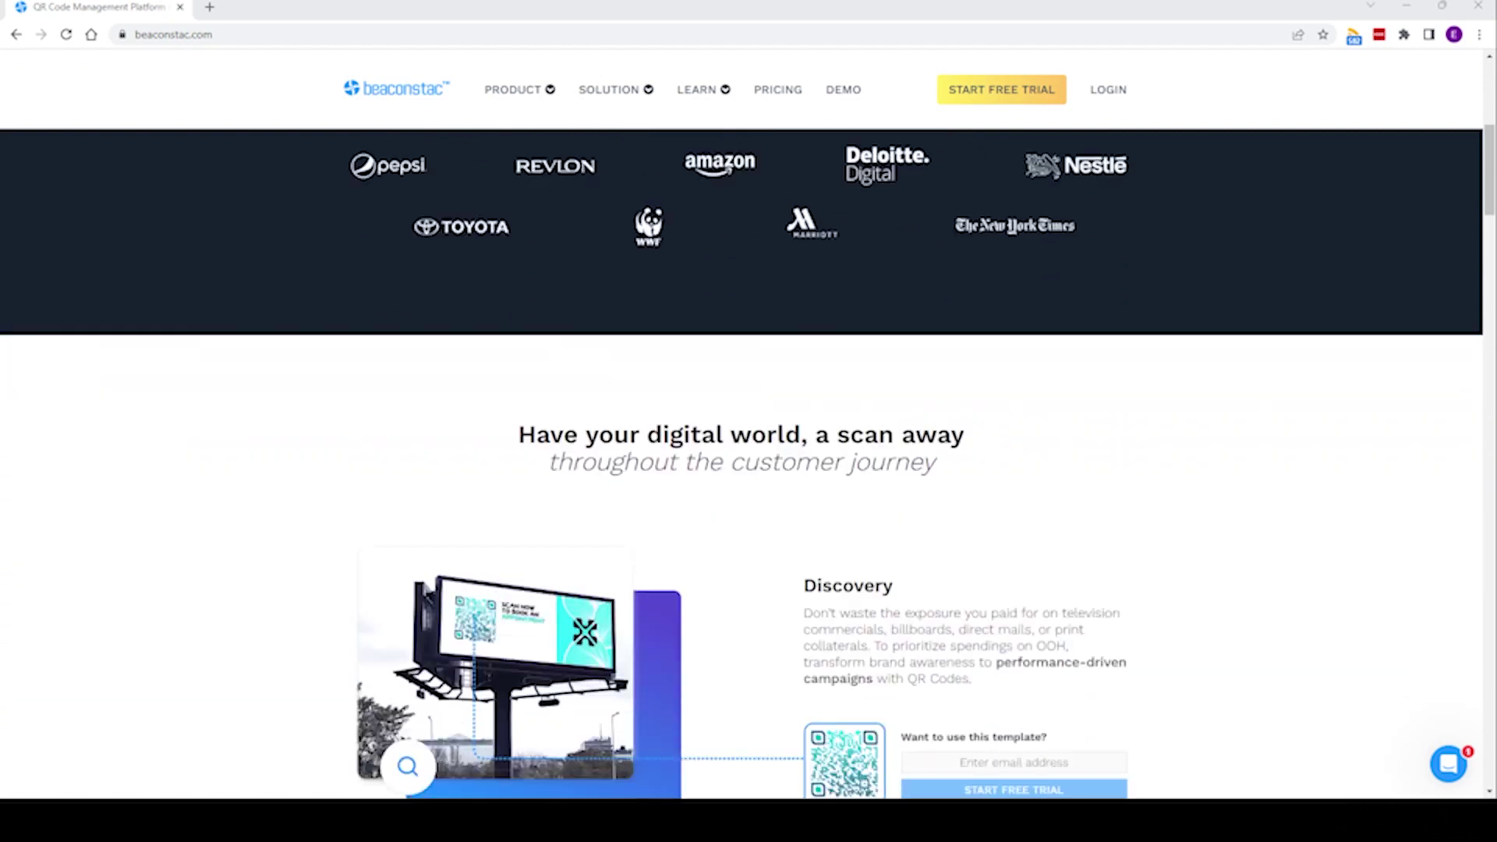
scroll(747, 422, "down", 12)
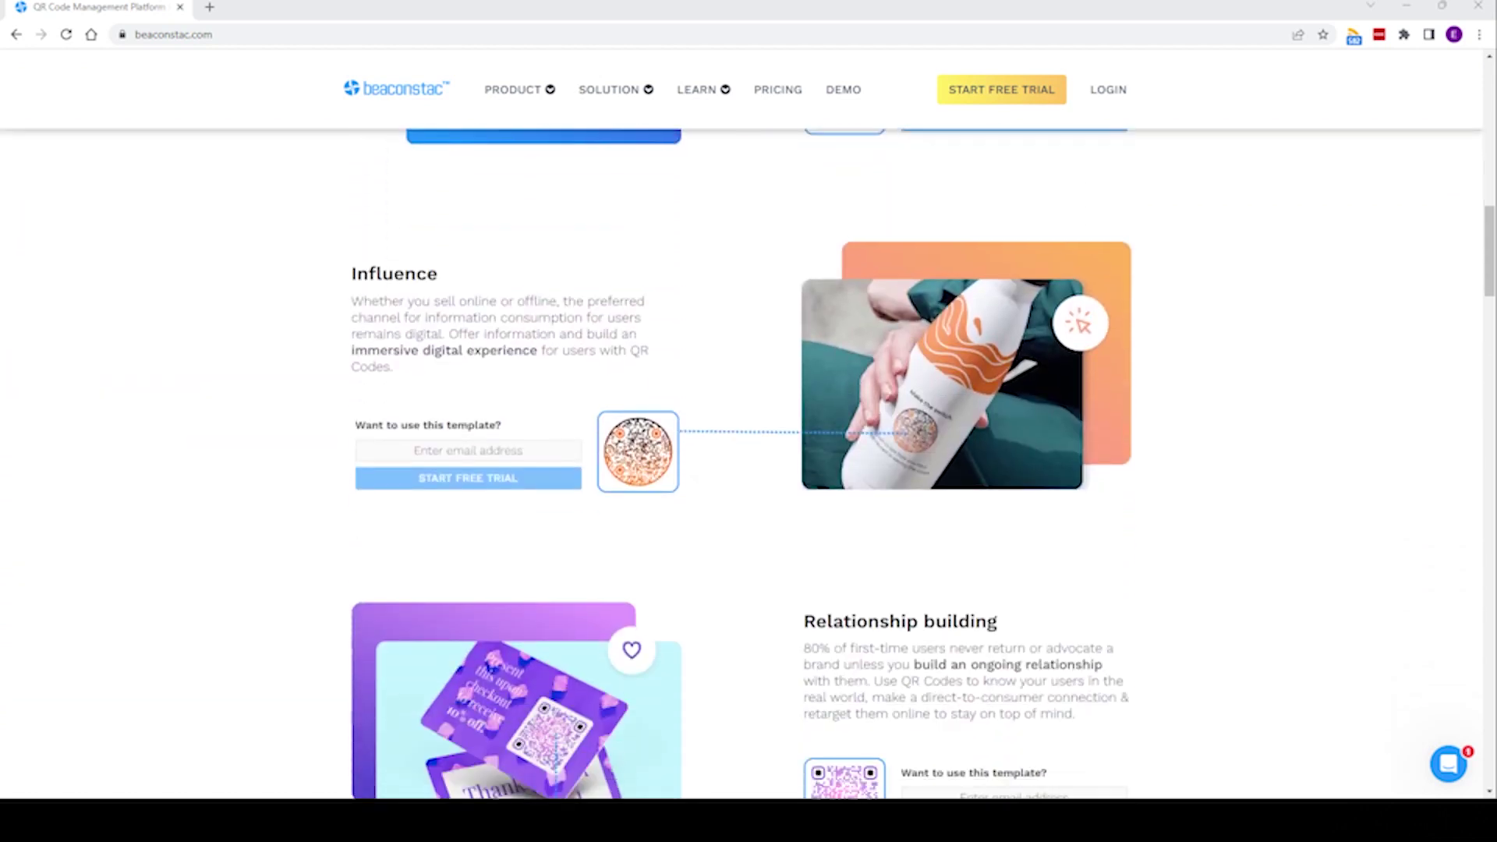
scroll(748, 421, "down", 12)
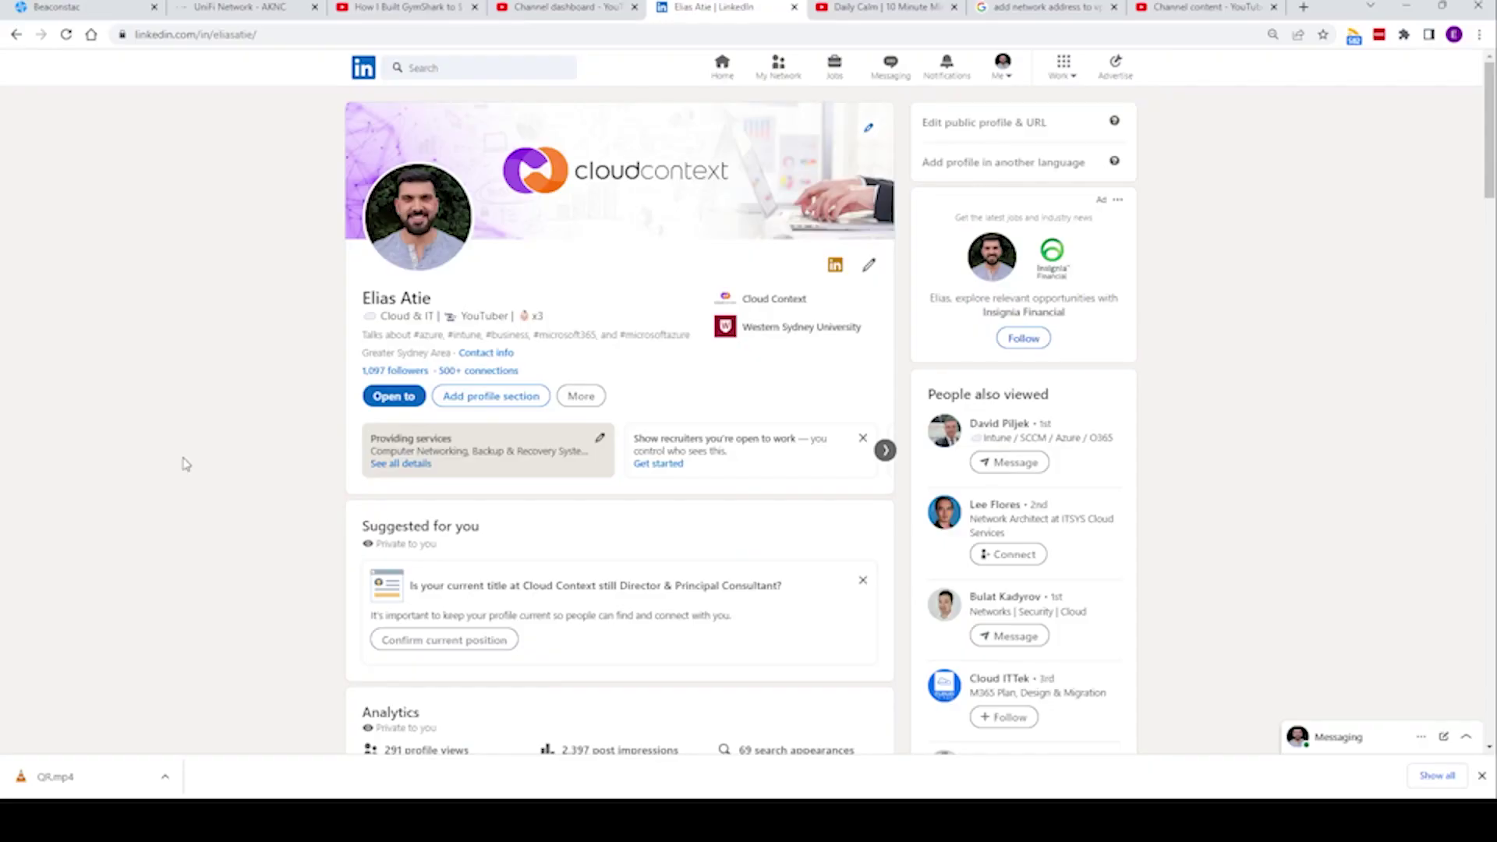
scroll(184, 465, "down", 5)
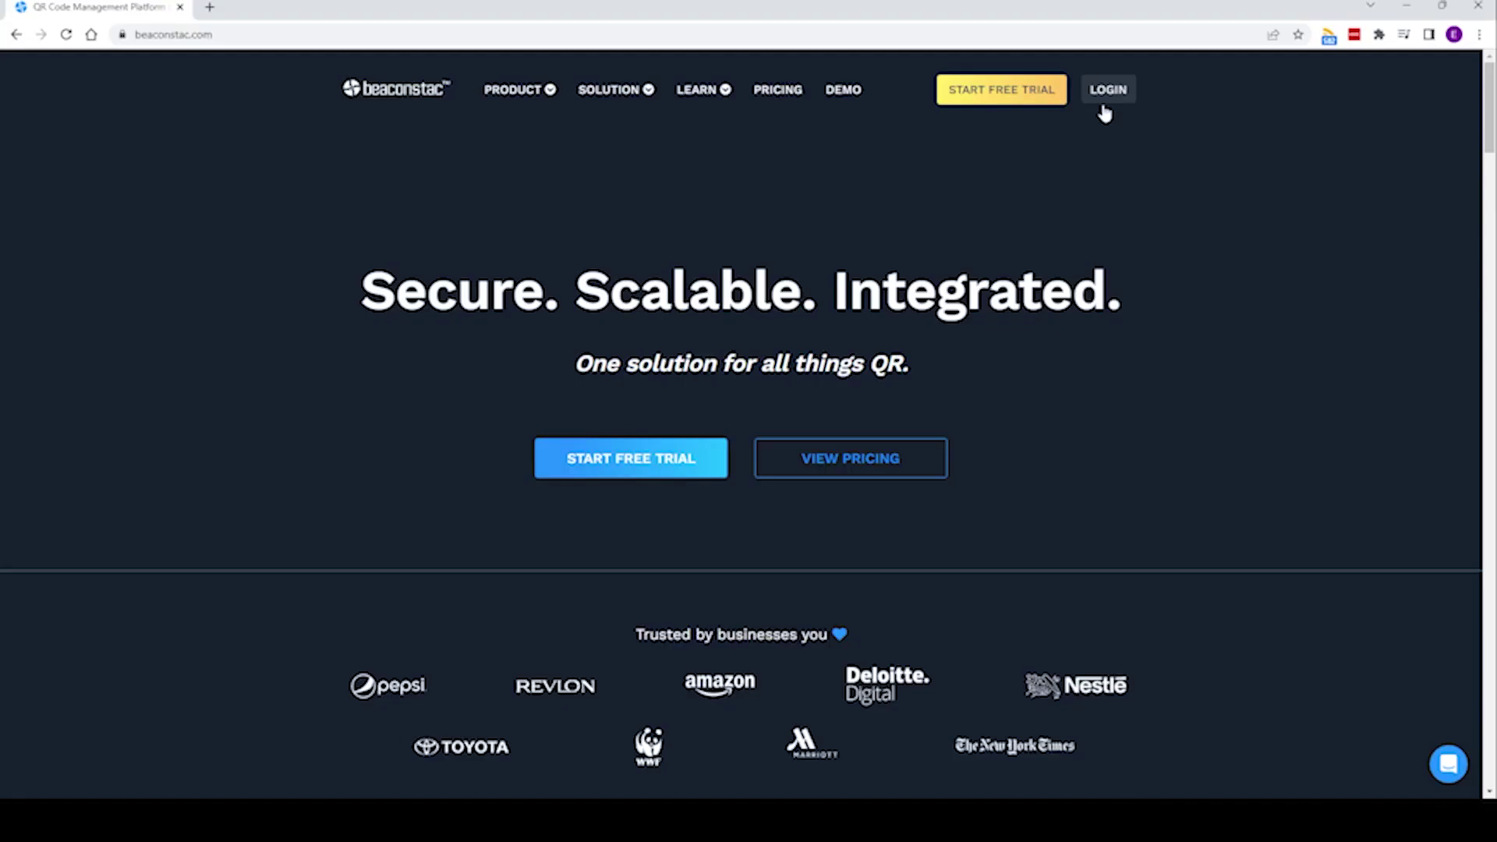
- Log in to Beaconstac and start a new Digital Business Card from + Create
left_click(1110, 92)
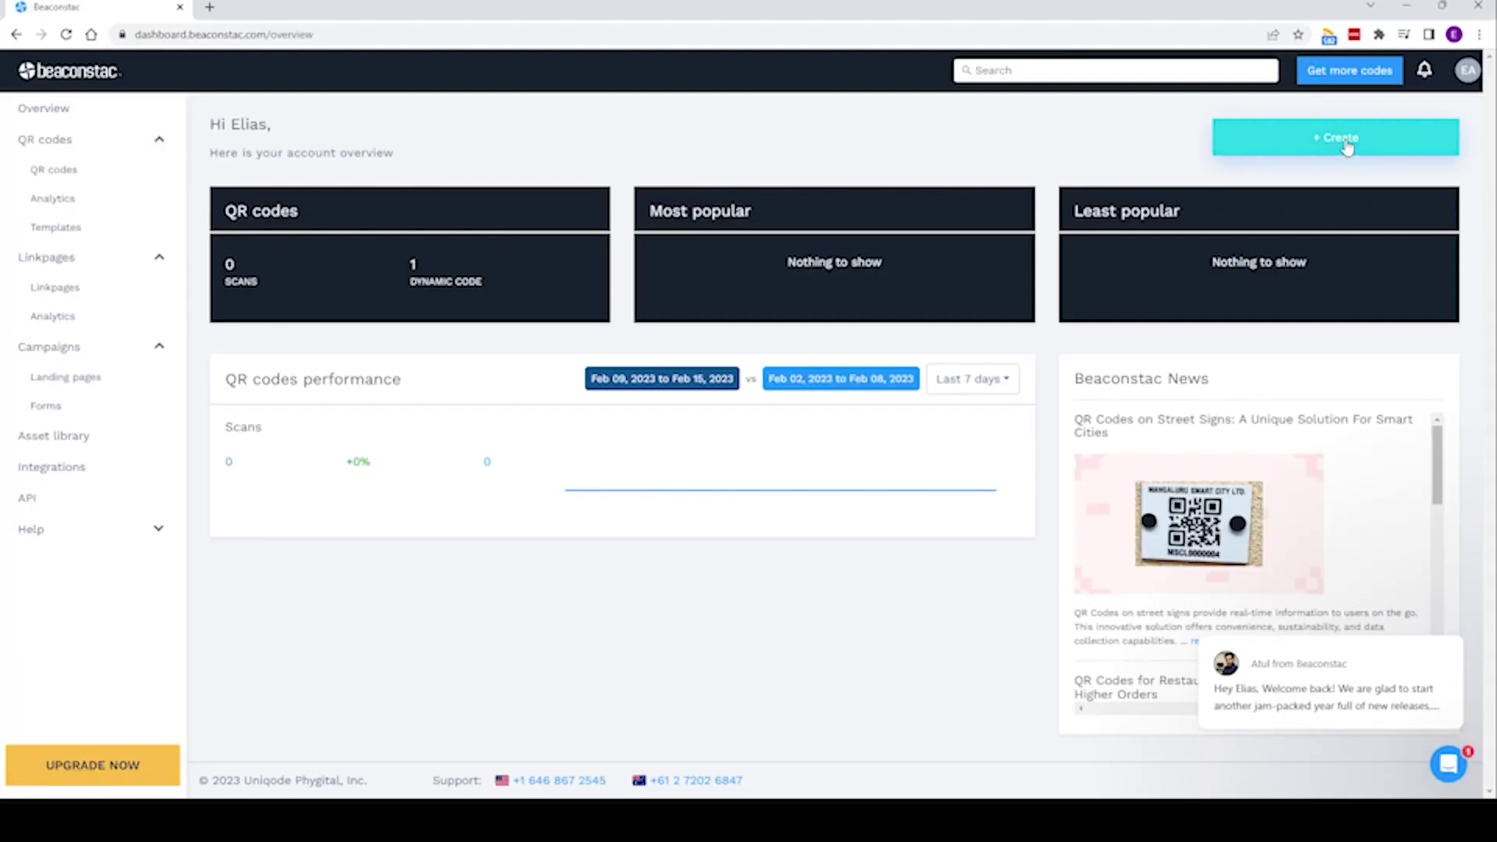
left_click(1347, 147)
left_click(1304, 233)
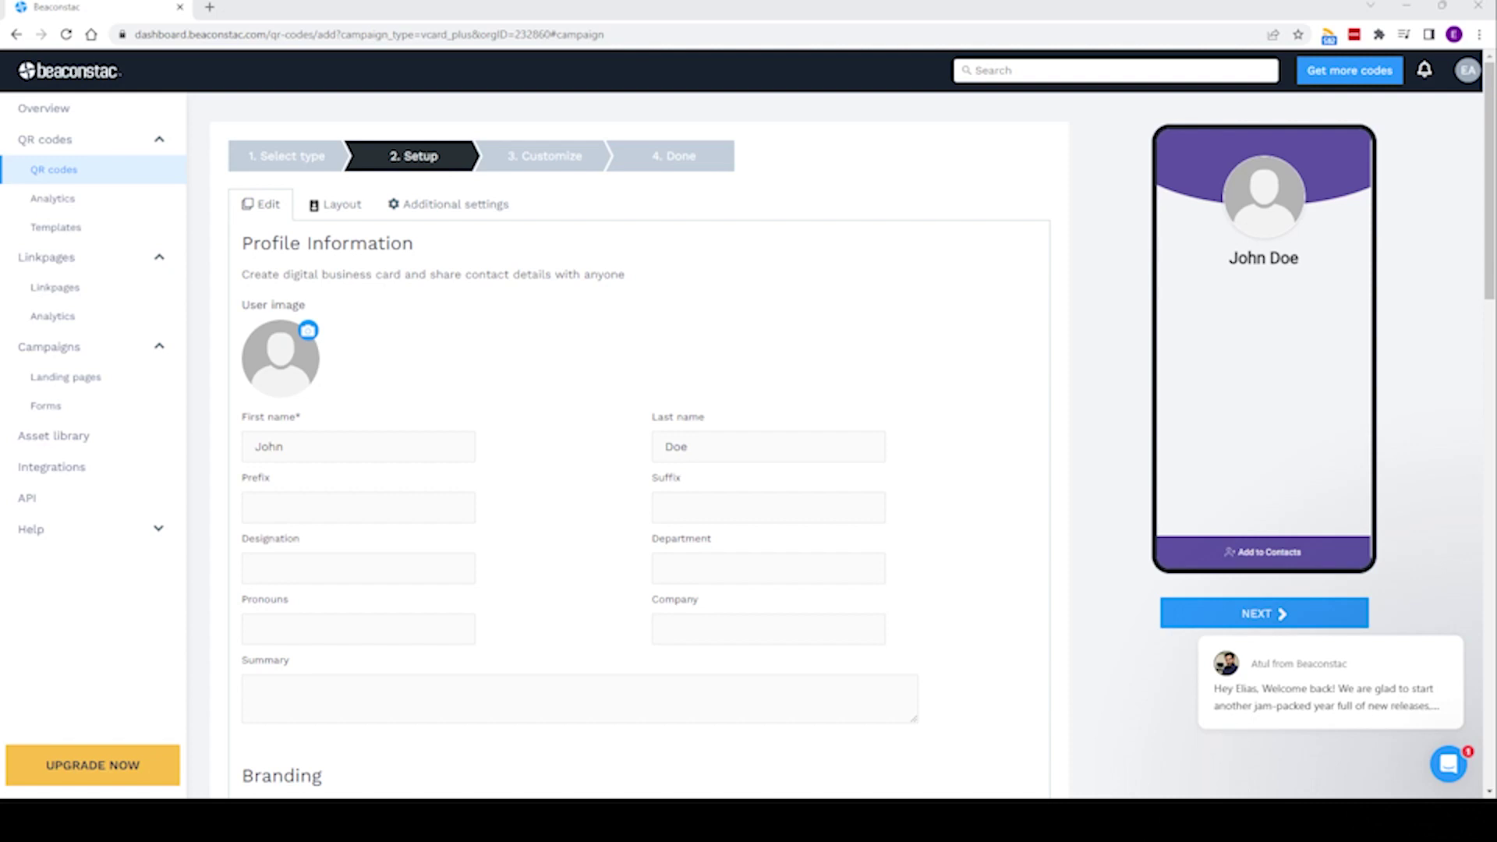
- Add a portrait profile photo with the crop framed around the woman's face
left_click(307, 333)
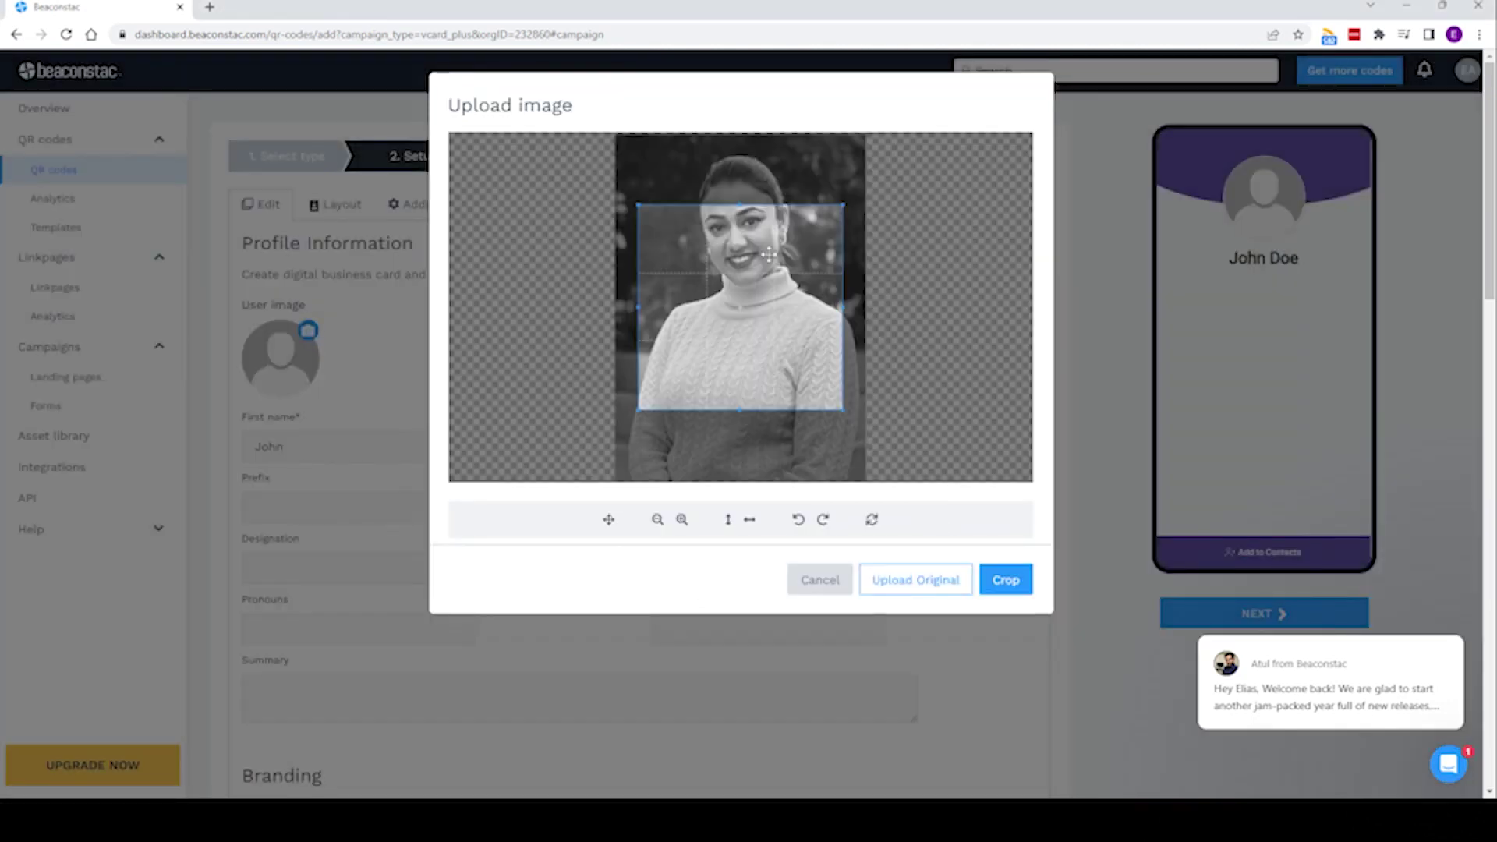
left_click_drag(756, 300, 762, 236)
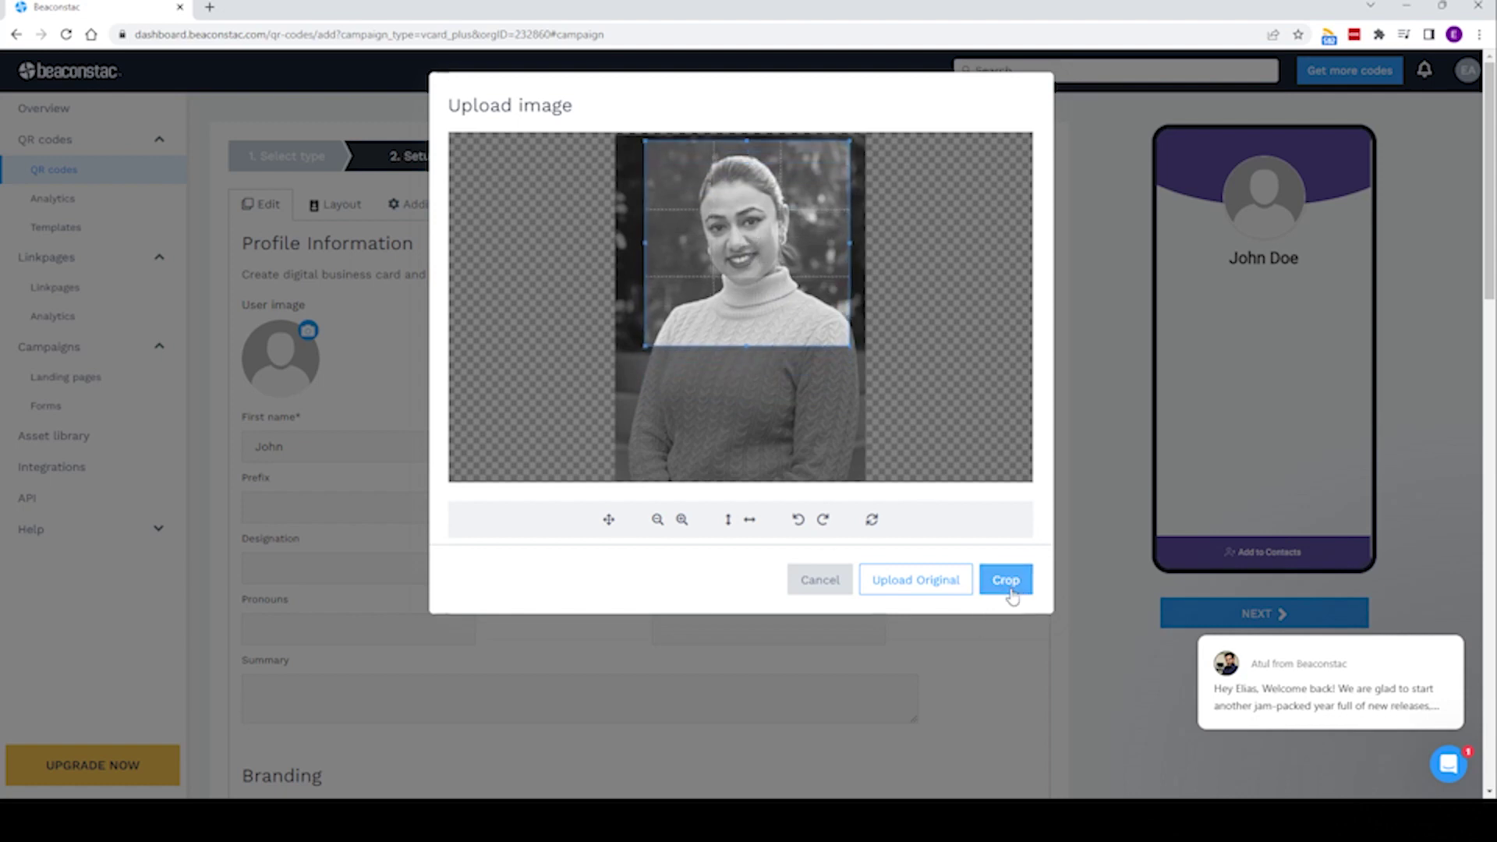
left_click(1008, 587)
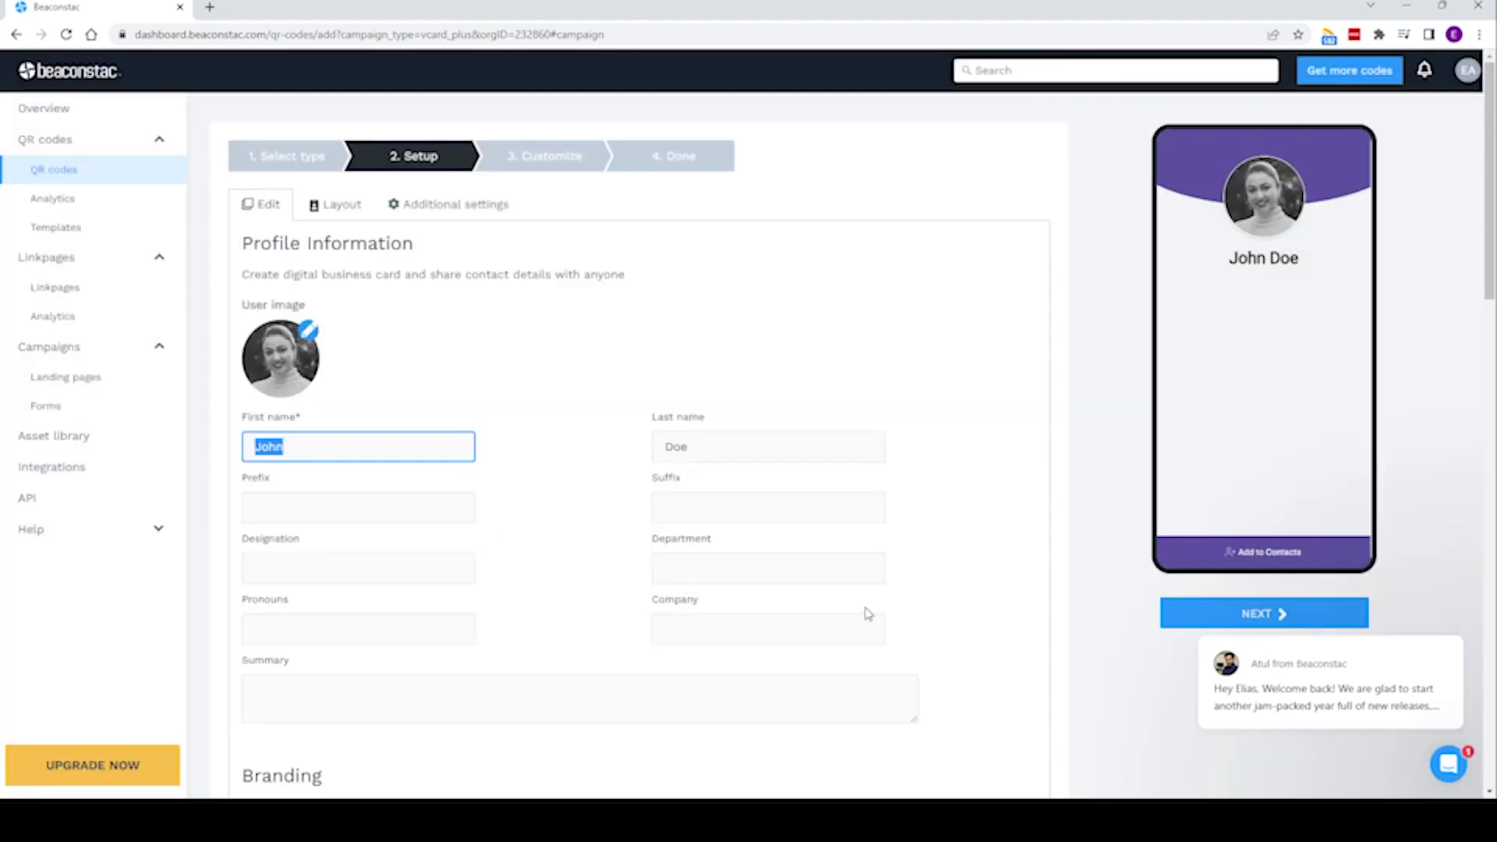
- Enter the contact's full name, Business Development Manager designation and Cloud Context company; clear Department
key("Tab")
key("Tab")
key("Tab")
key("Tab")
key("Tab")
type("IT")
key("Tab")
key("Tab")
type("Cloud Context")
key("shift+Tab")
key("shift+Tab")
key("shift+Tab")
scroll(756, 605, "down", 2)
type("Business Development Manager")
key("Tab")
key("BackSpace")
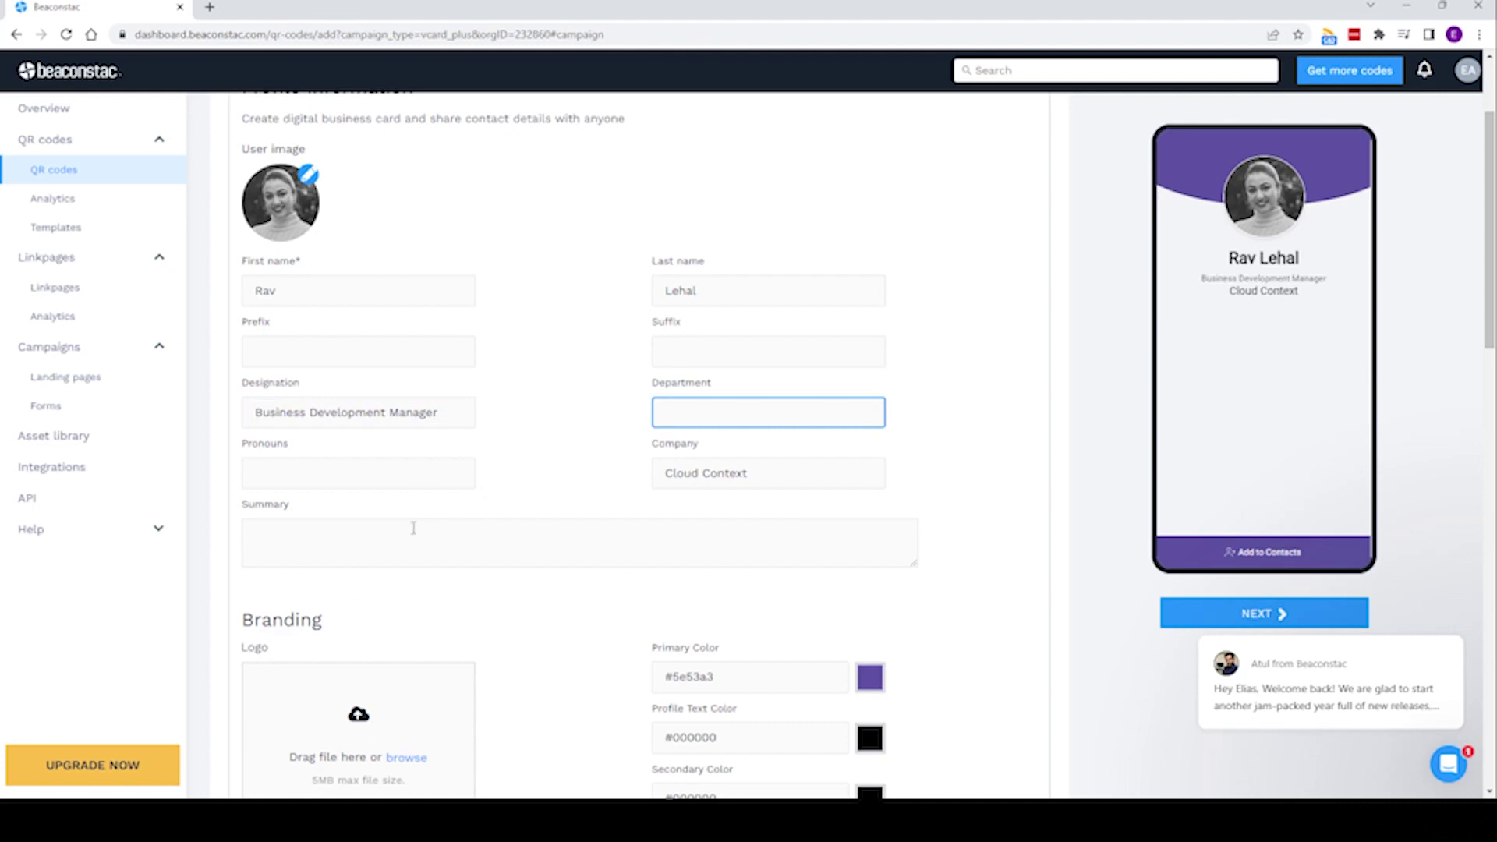
- Write the card's cloud-services summary and open the logo image picker
scroll(392, 499, "down", 1)
left_click(334, 489)
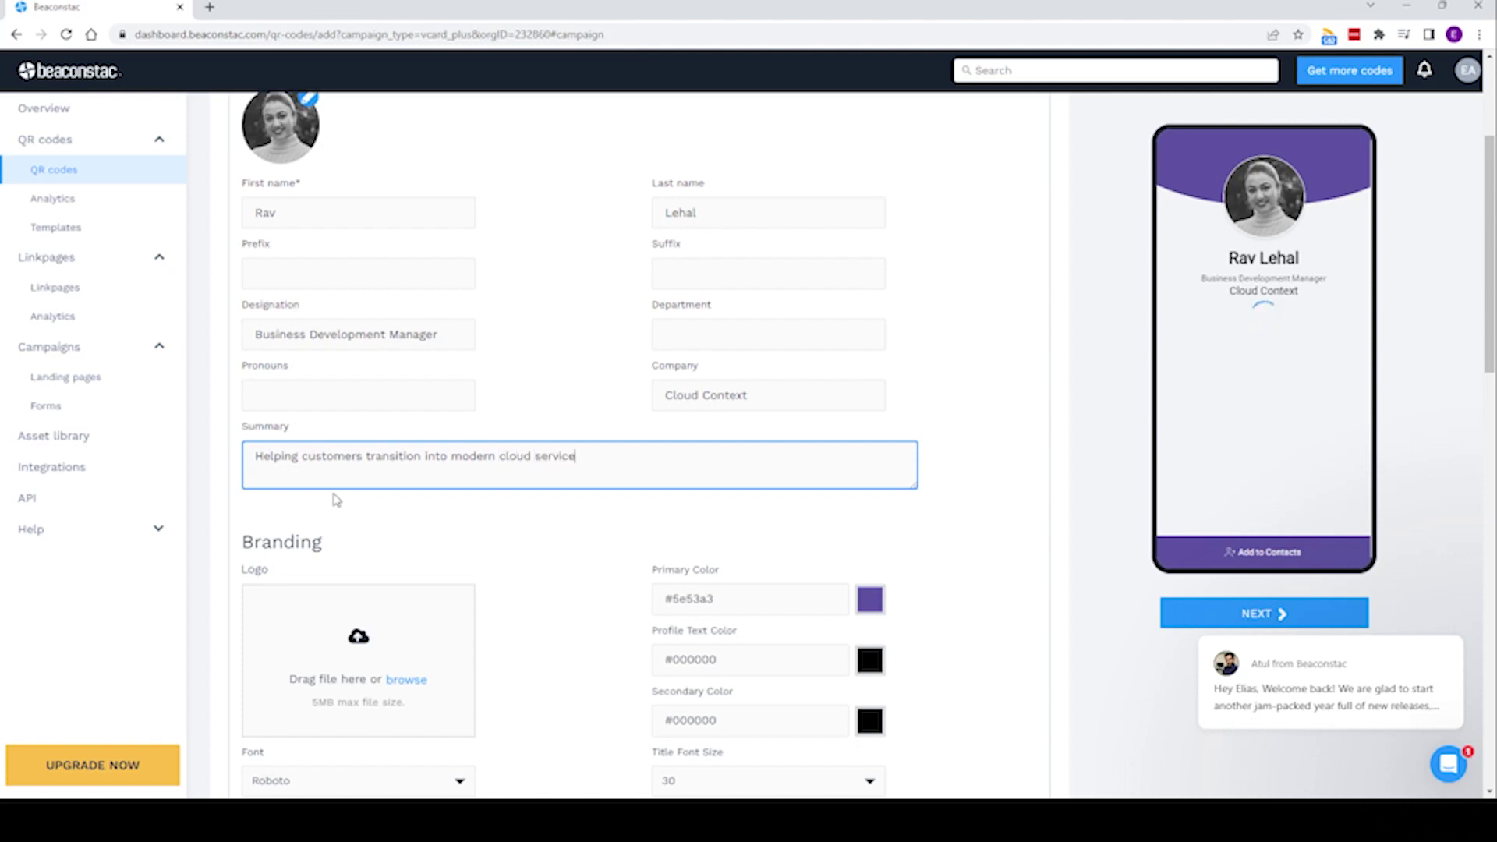
type(".")
scroll(375, 514, "down", 2)
left_click(416, 531)
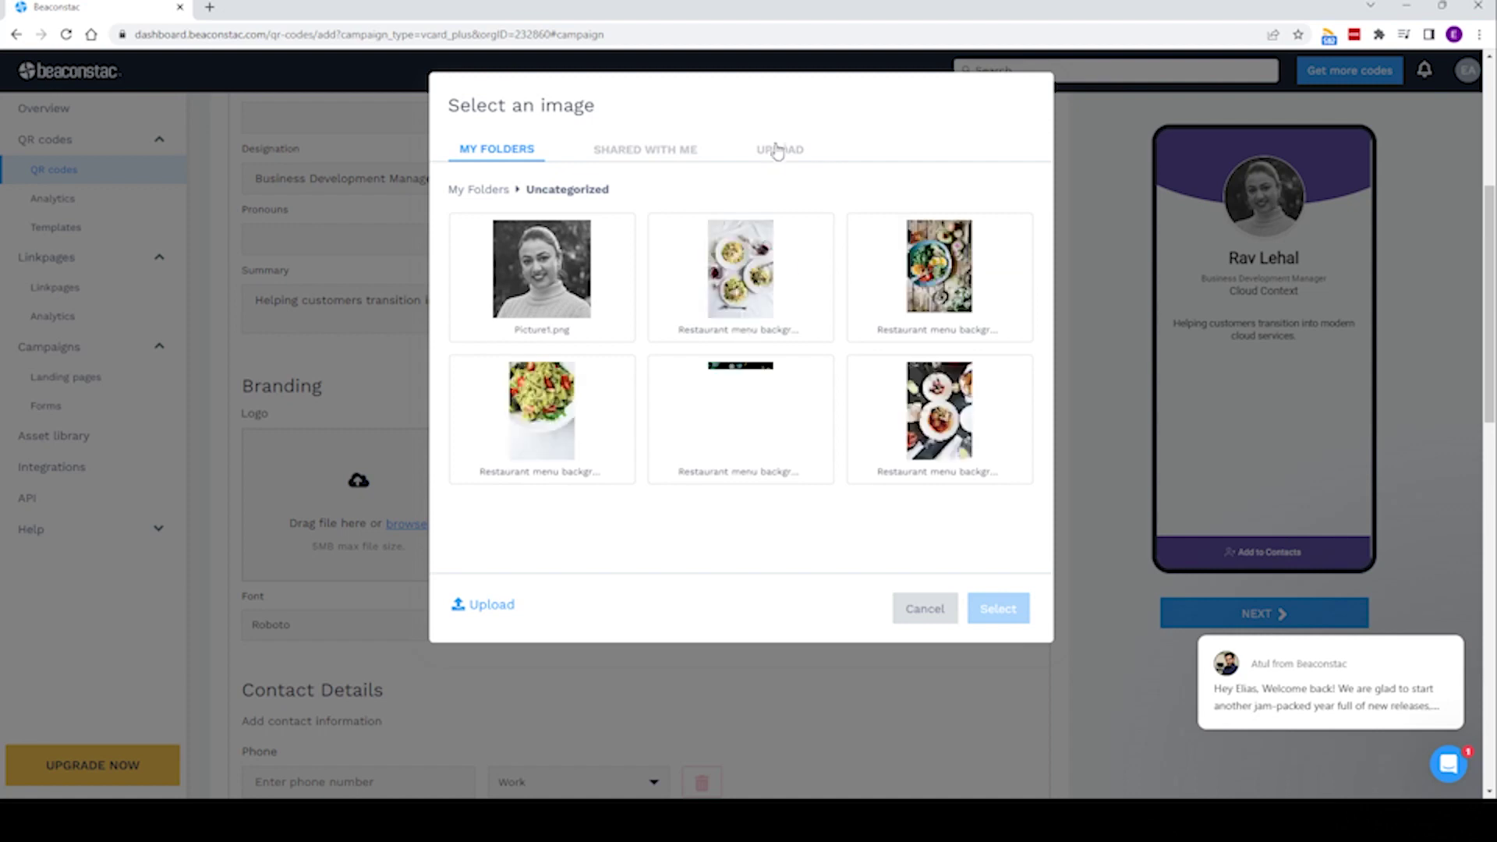
- Upload the Cloud Context logo, enter the work phone number and begin the work email
left_click(638, 152)
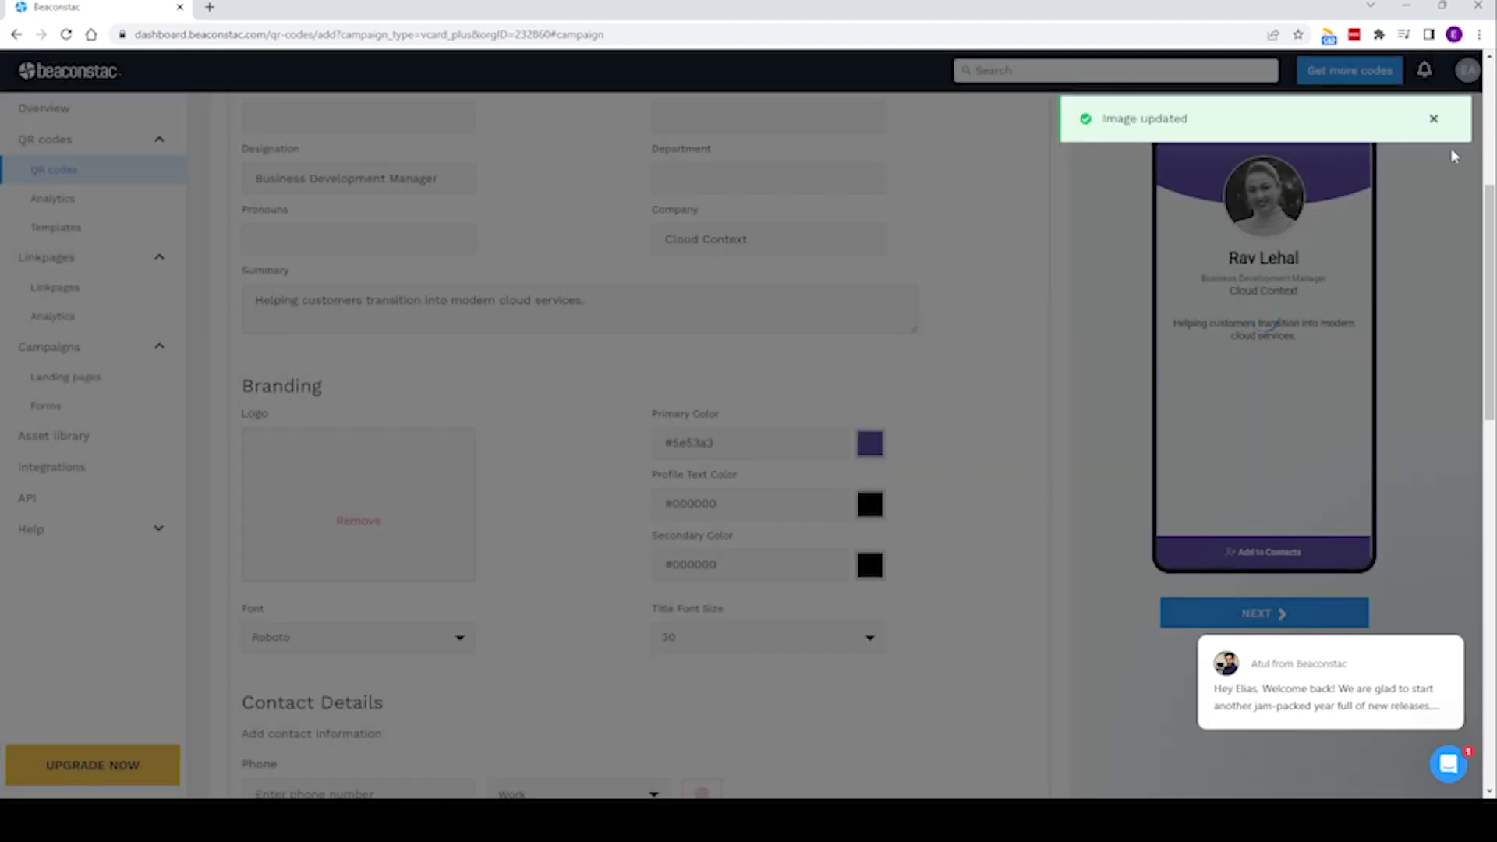
left_click(1433, 118)
left_click(326, 483)
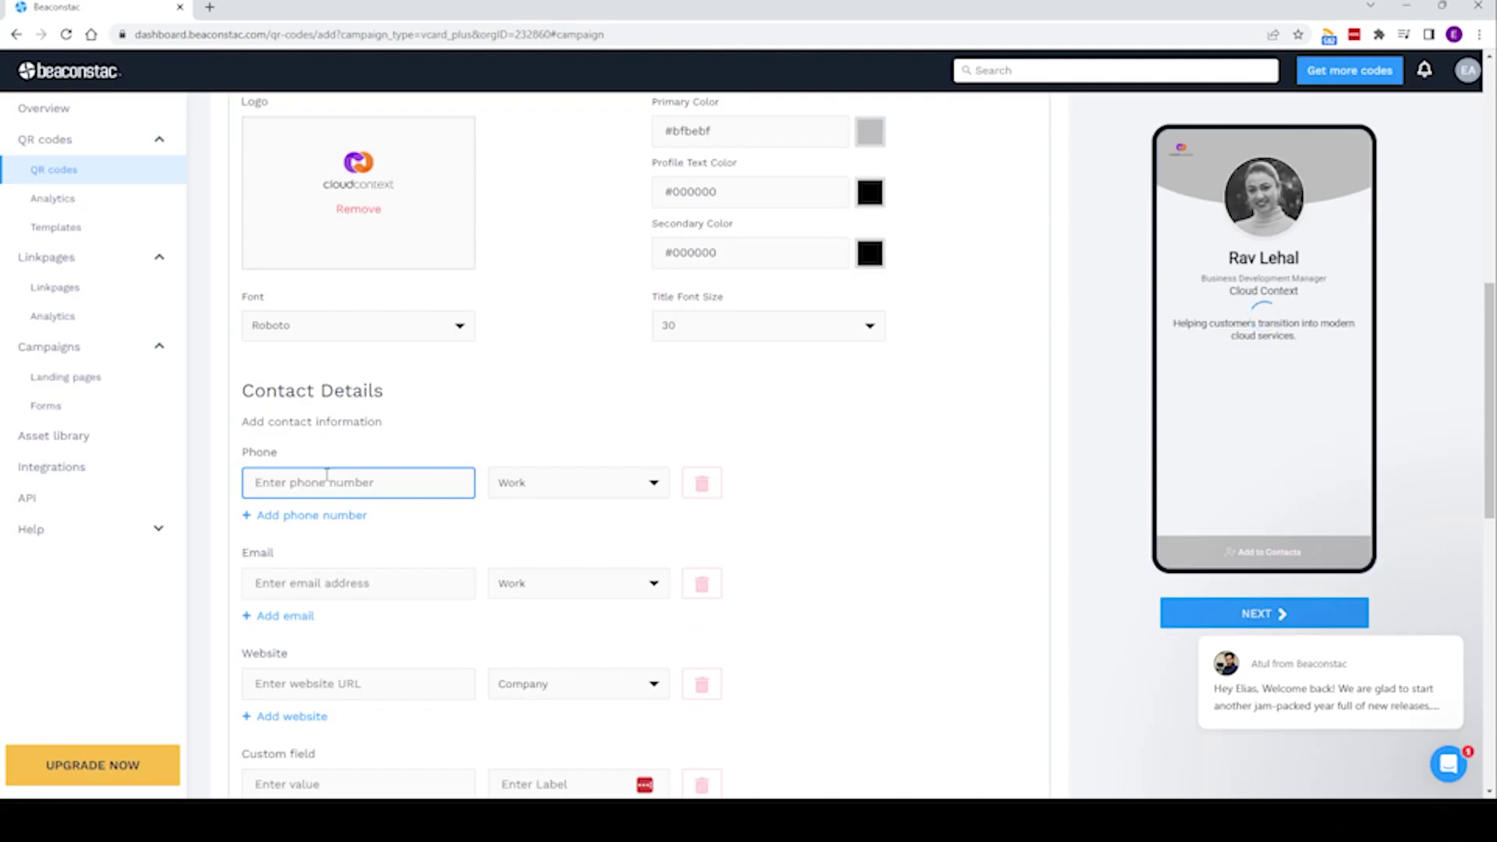
left_click(290, 584)
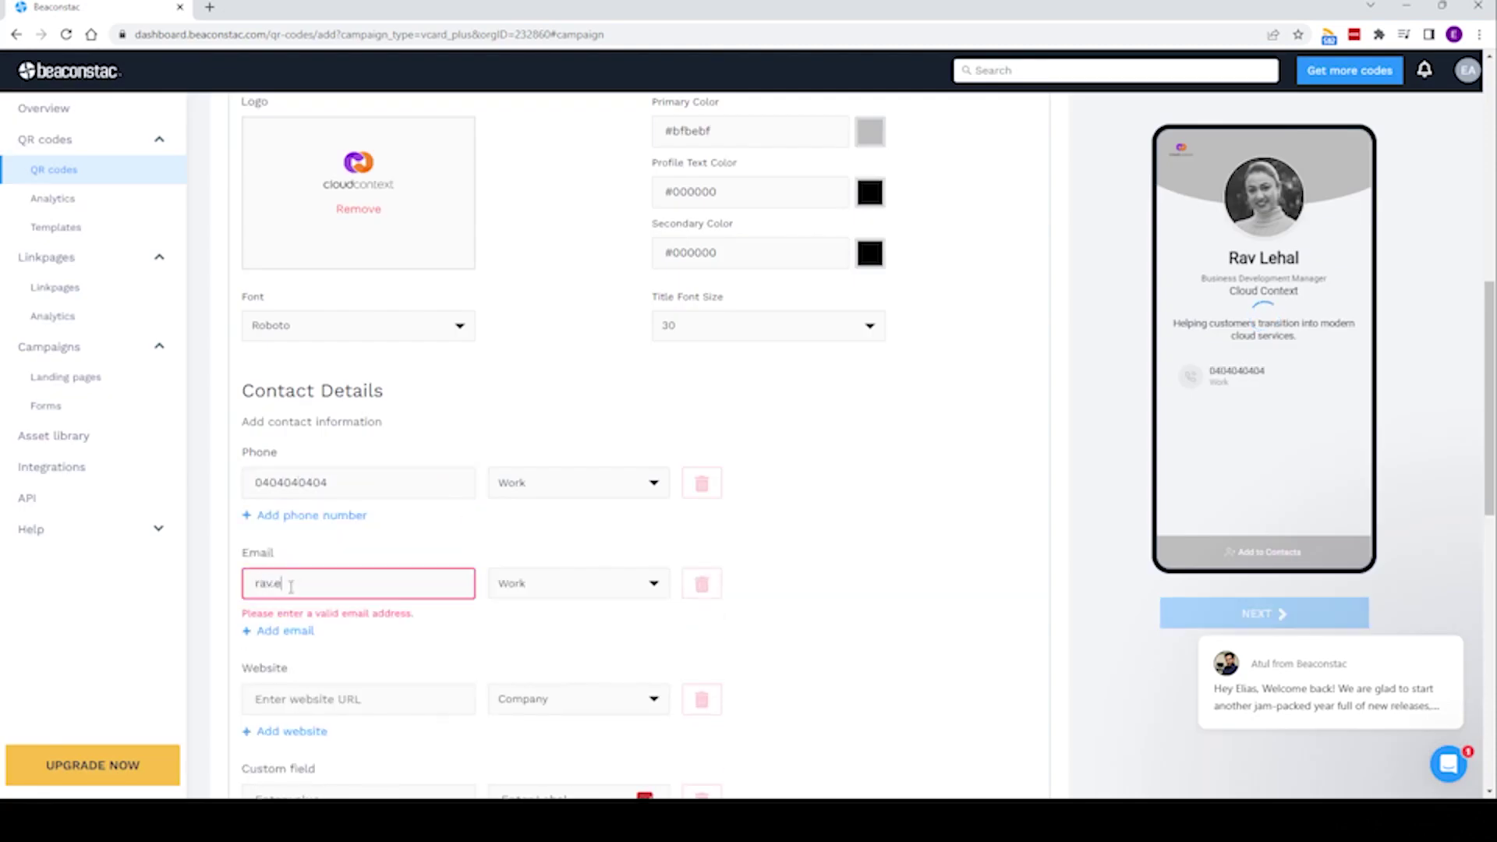
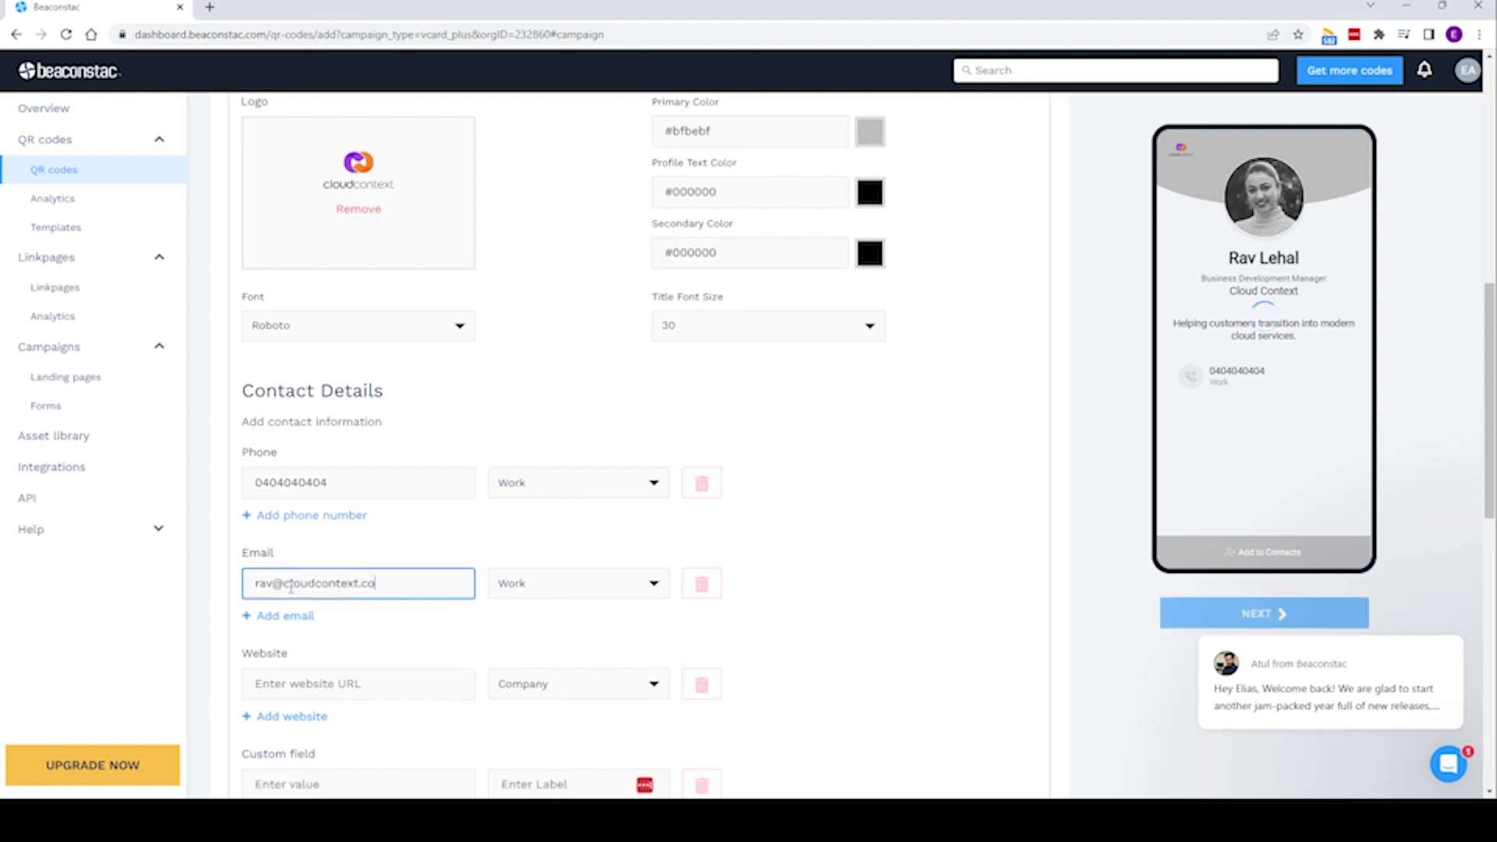
- Enter cloudcontext.com.au as the company website in the contact details
scroll(382, 468, "down", 4)
left_click(380, 371)
type("cloudcontext.com.au")
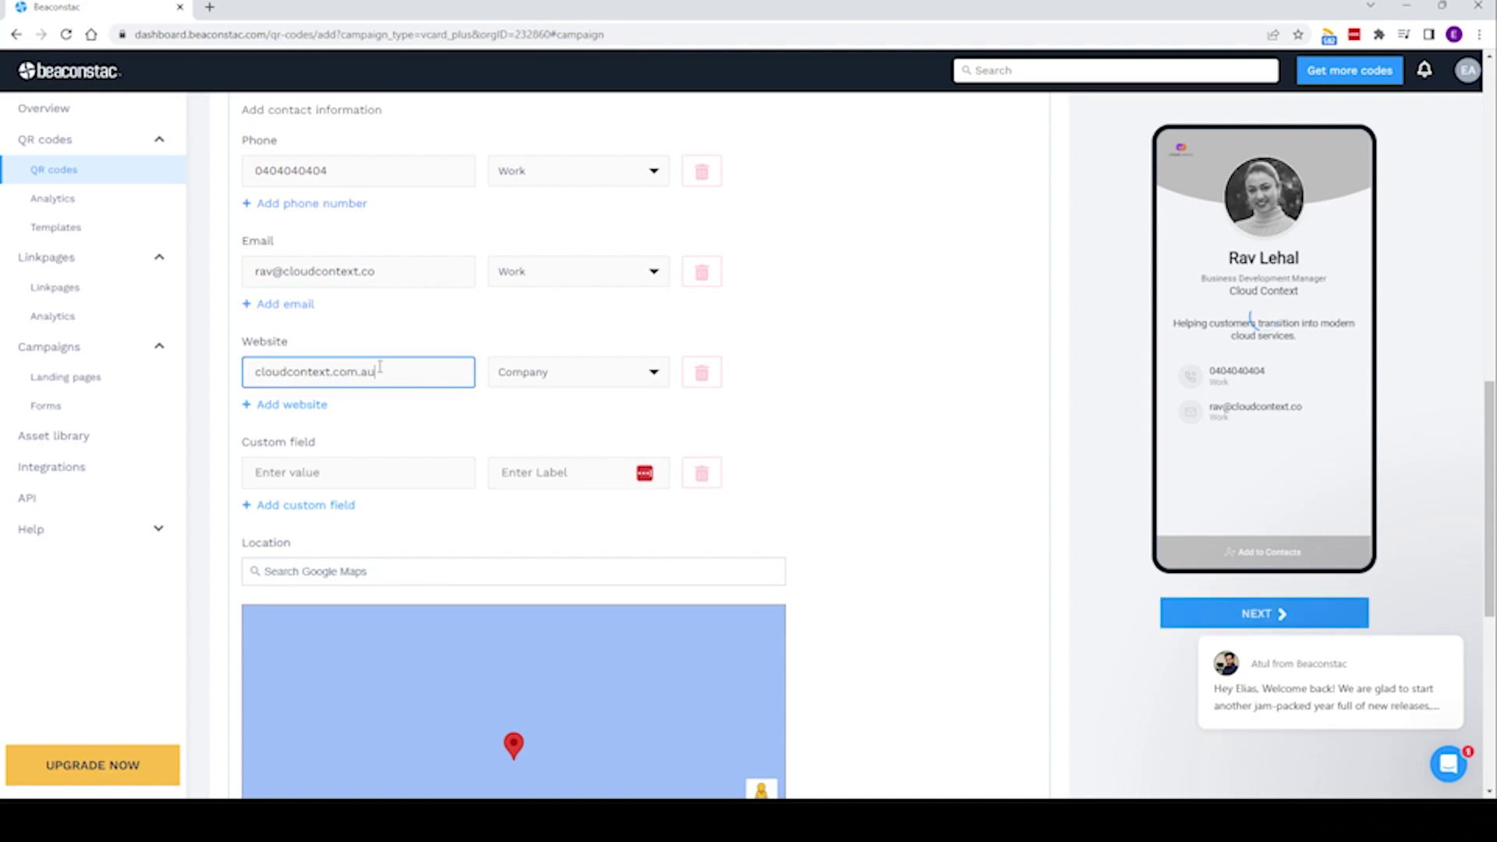
scroll(422, 466, "down", 7)
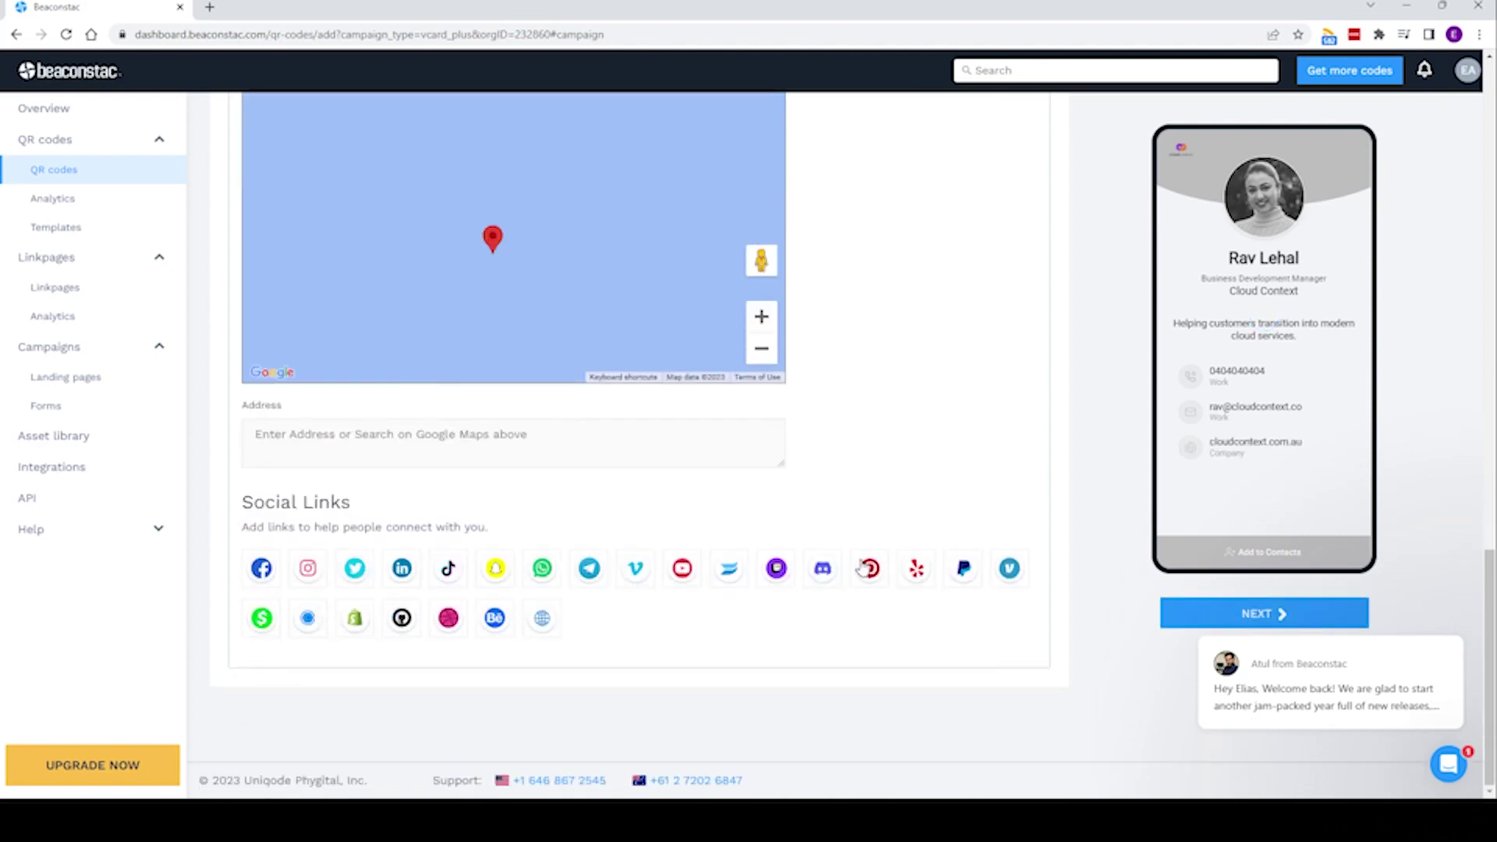
left_click(396, 577)
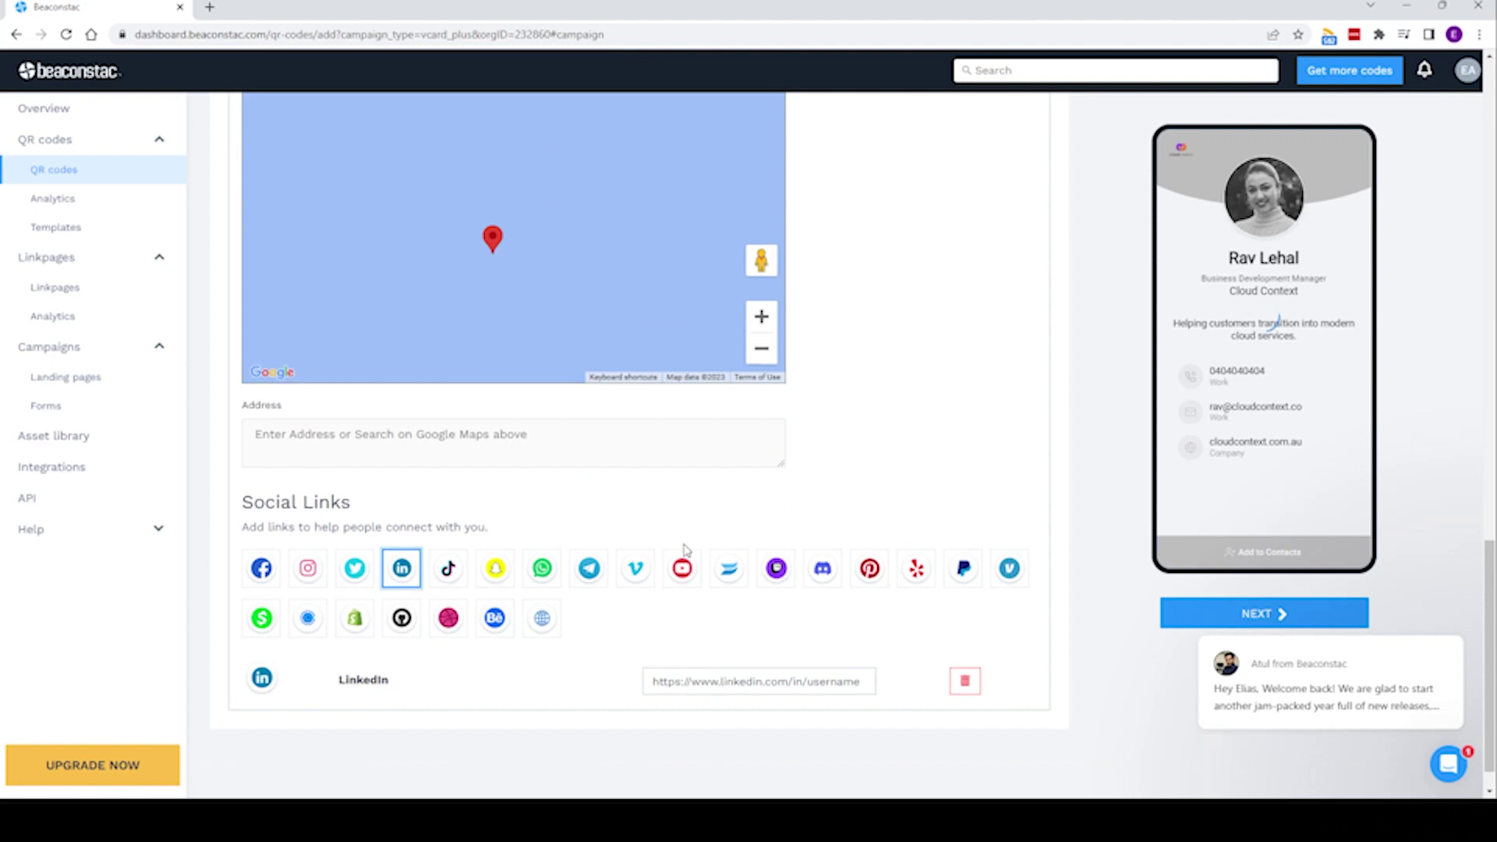
left_click(684, 573)
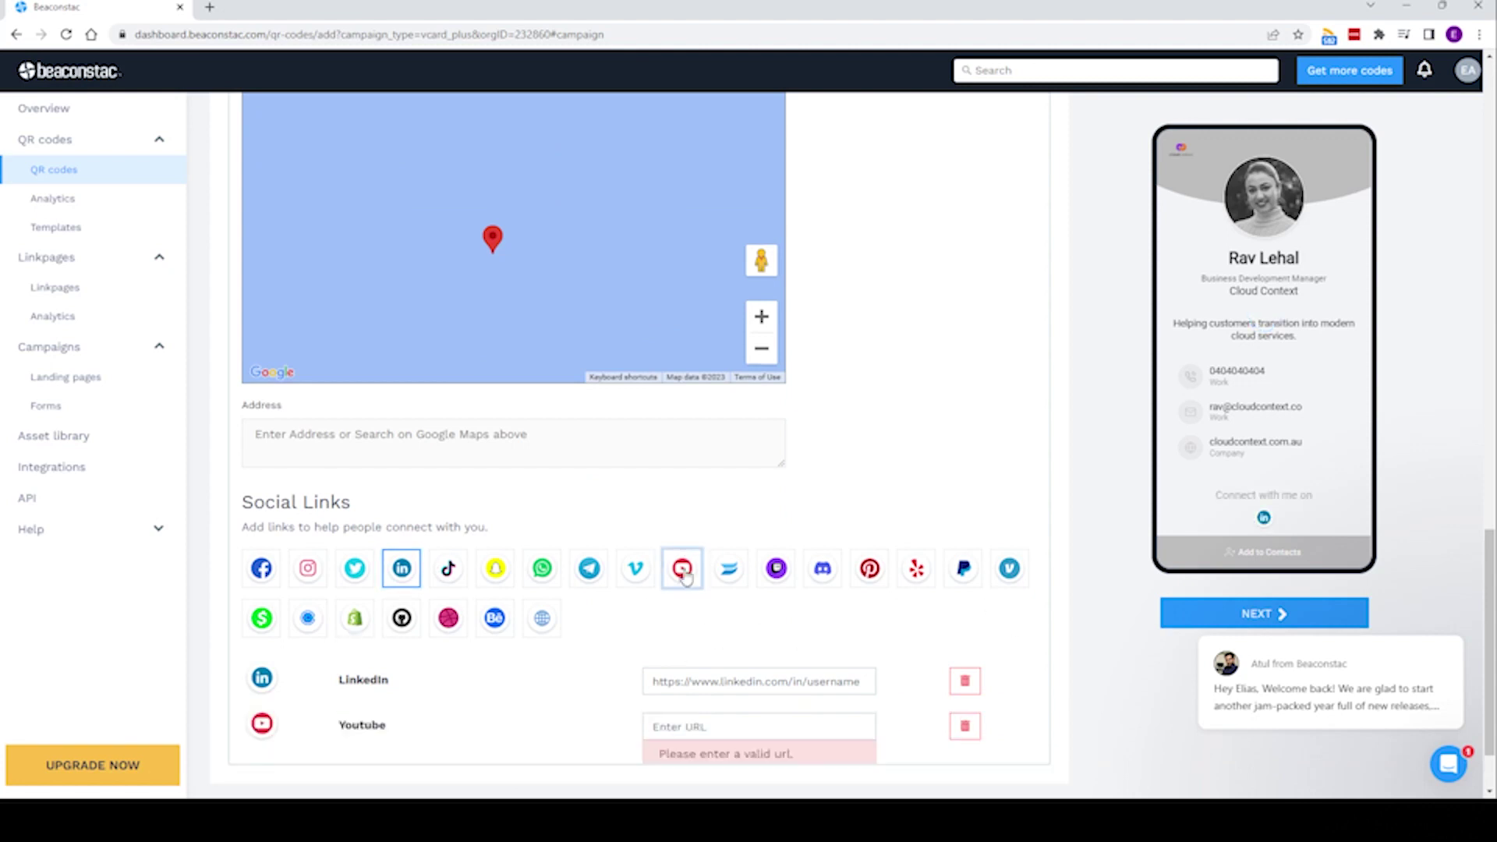
scroll(684, 581, "down", 2)
left_click(748, 630)
type("https://youtube")
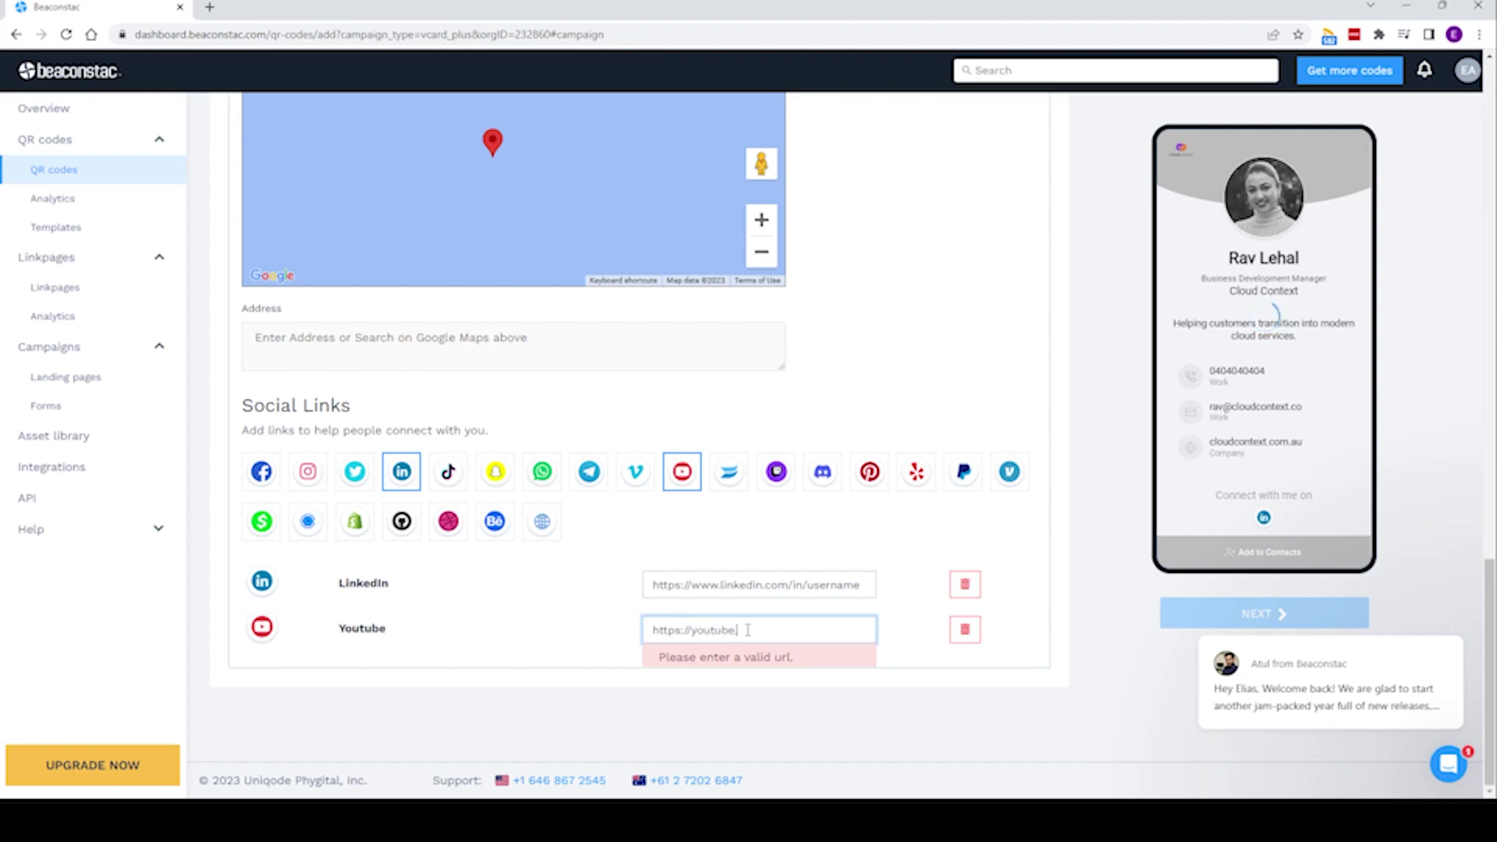
type(".com/c/cloudcontext")
key("ctrl+a")
- Paste the LinkedIn profile URL, fill in the street address, and continue to design
left_click(864, 594)
left_click(897, 603)
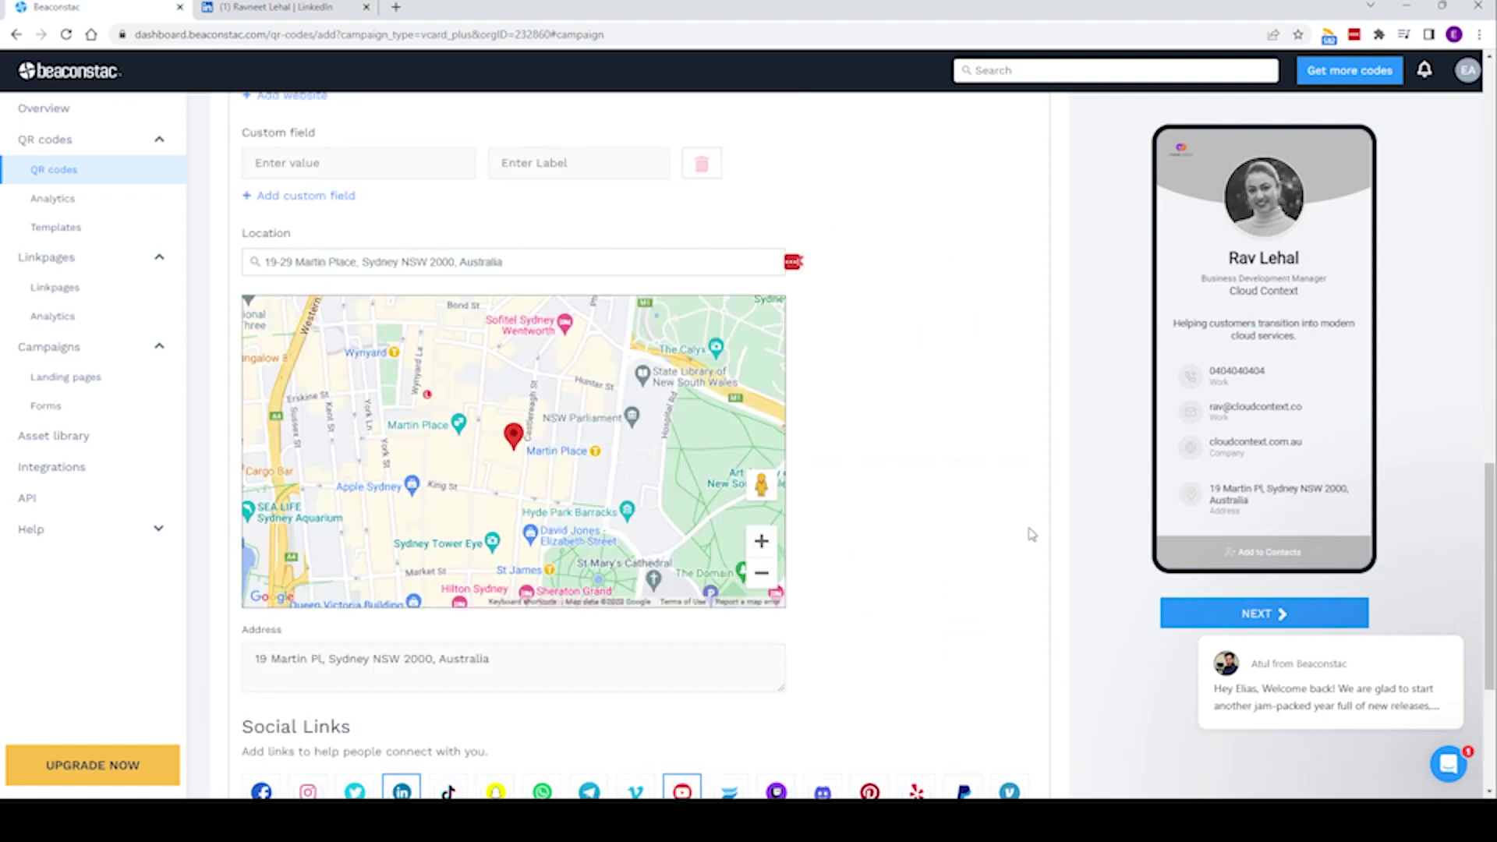
scroll(946, 491, "down", 4)
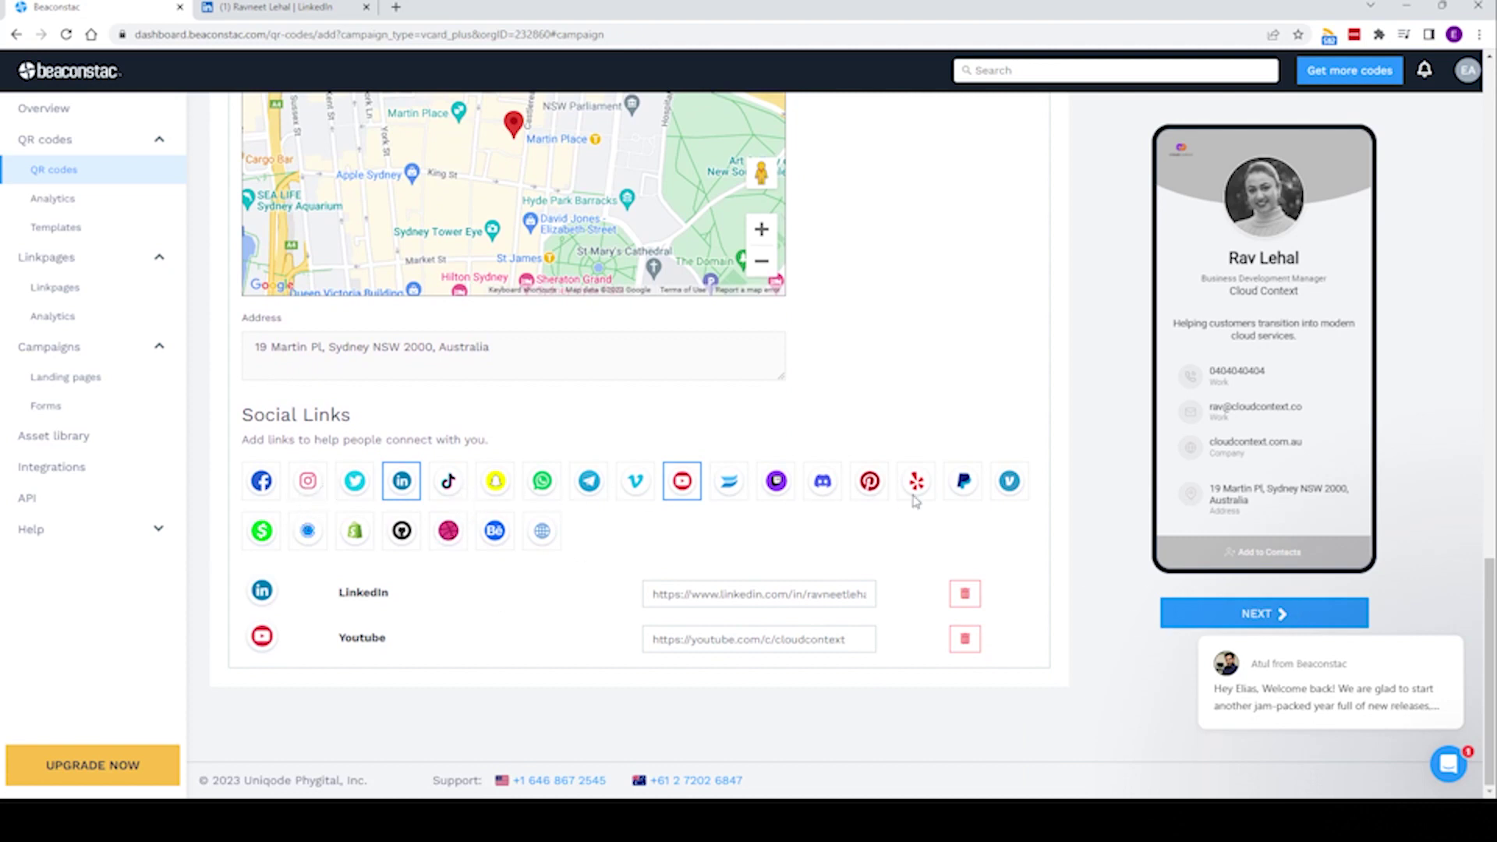
left_click(1269, 615)
- Leave the Design options unchanged and complete the VCARD_PLUS 2/15/2023 QR code
scroll(977, 433, "down", 1)
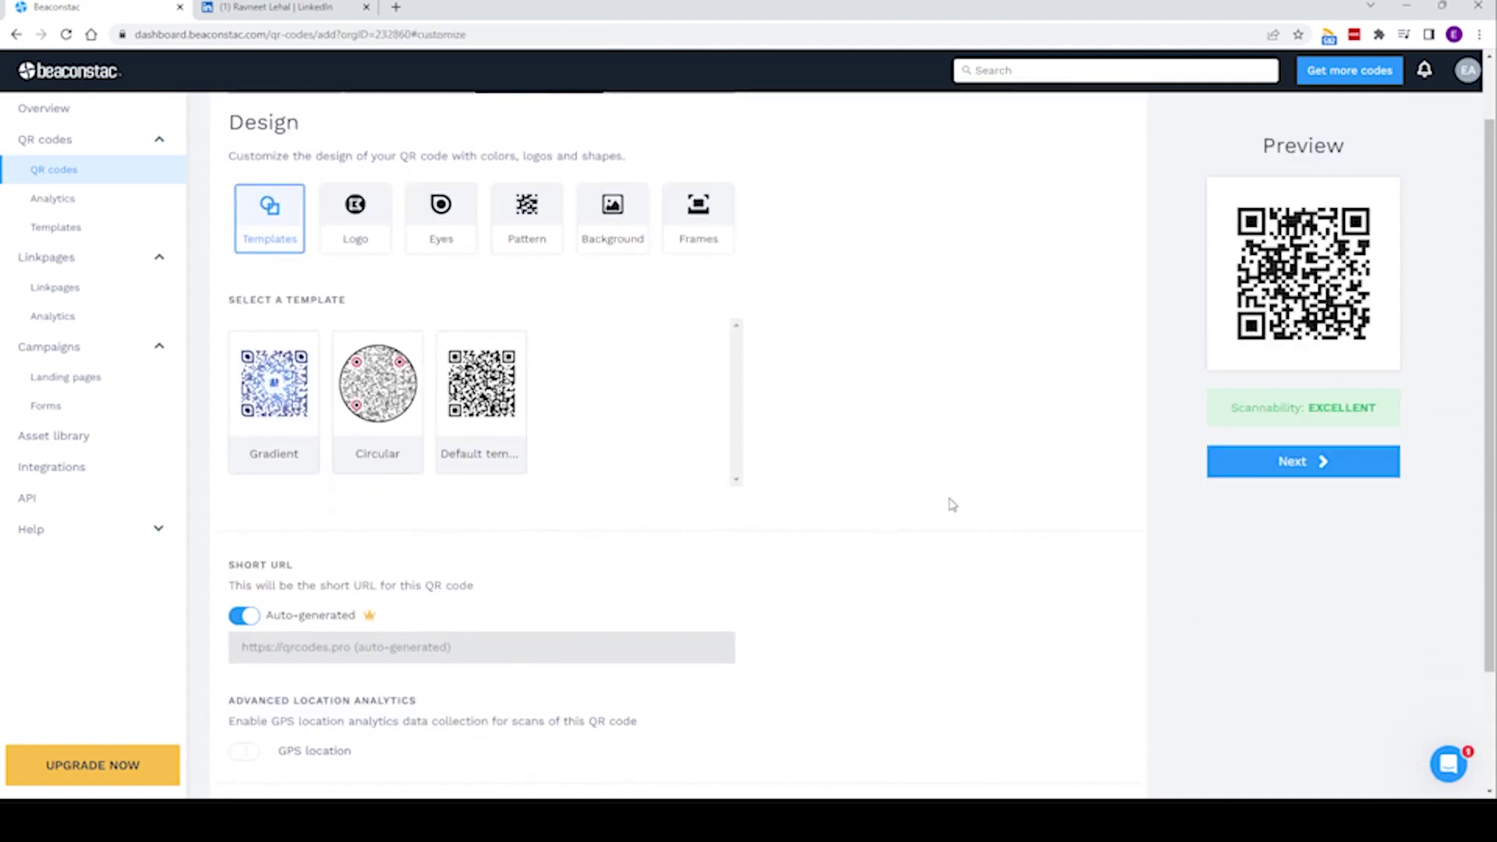
scroll(895, 570, "down", 2)
left_click(1279, 464)
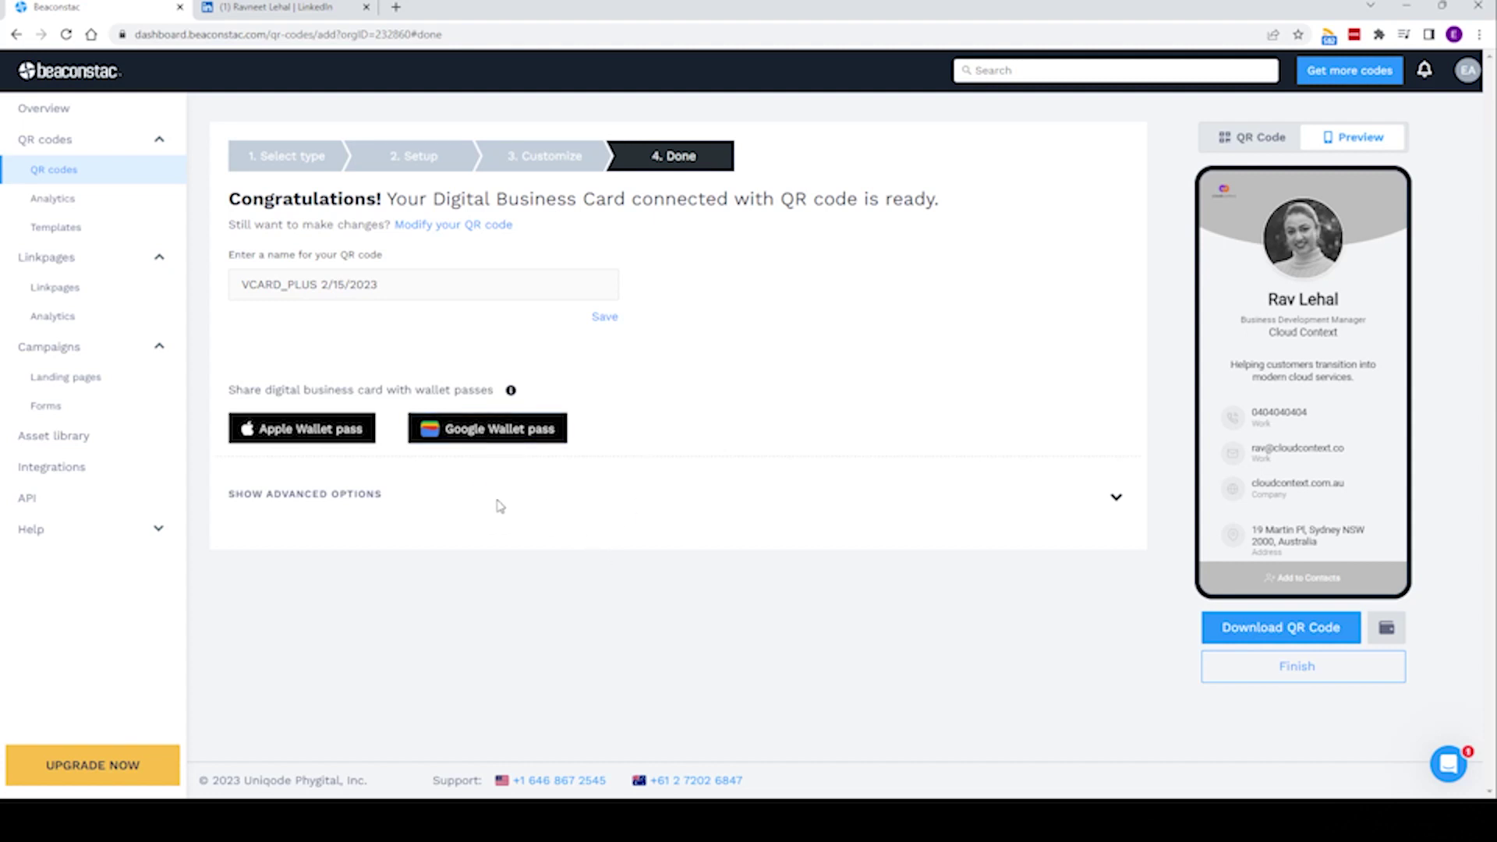
- Display the card's Google Wallet pass QR code for scanning
left_click(523, 433)
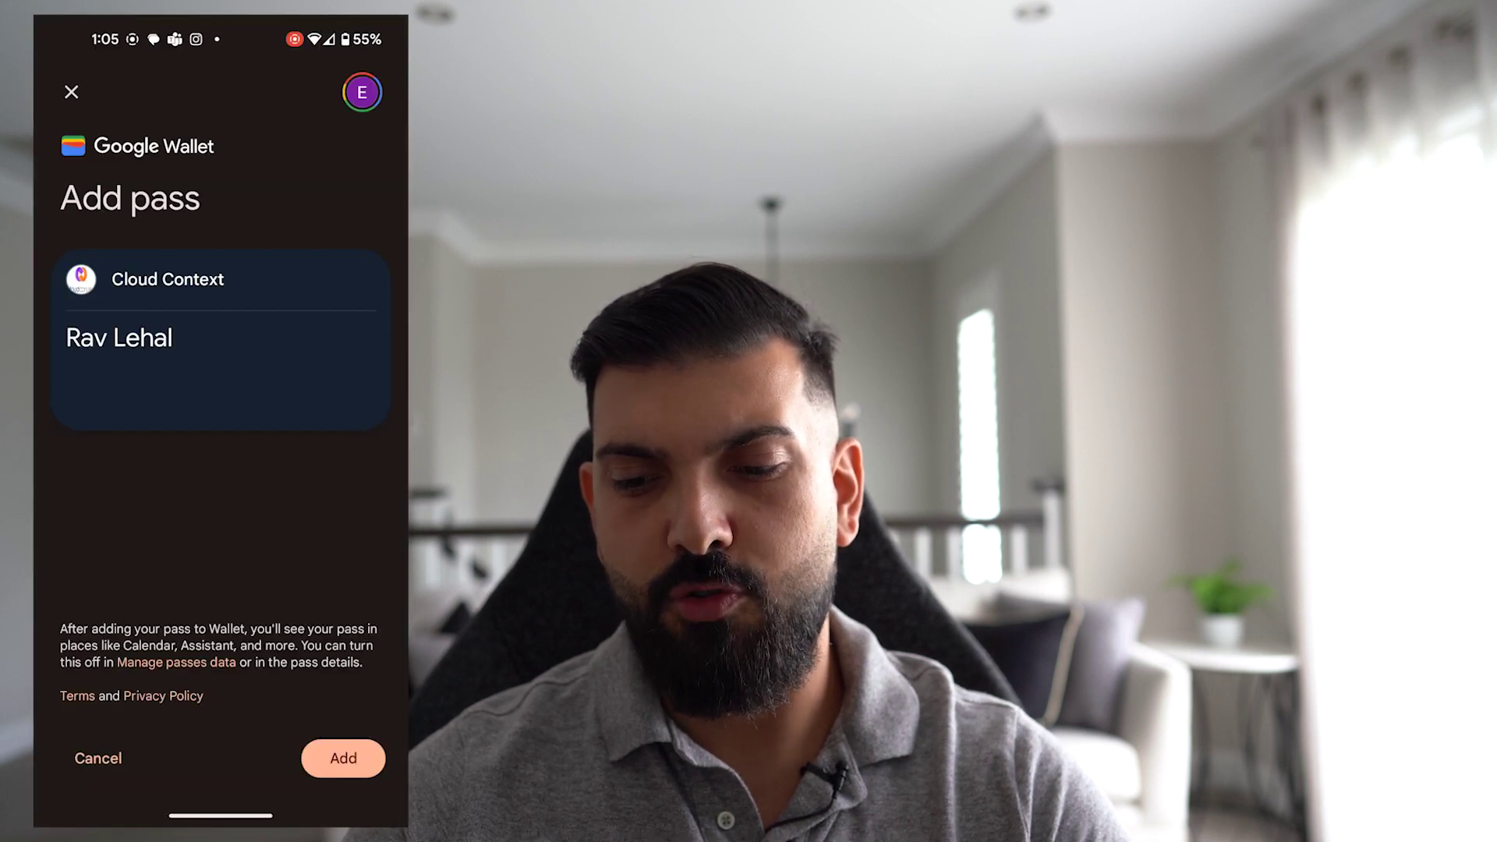
- Add the Cloud Context pass to Google Wallet, view it, and open its qrcodes.pro link
left_click(340, 760)
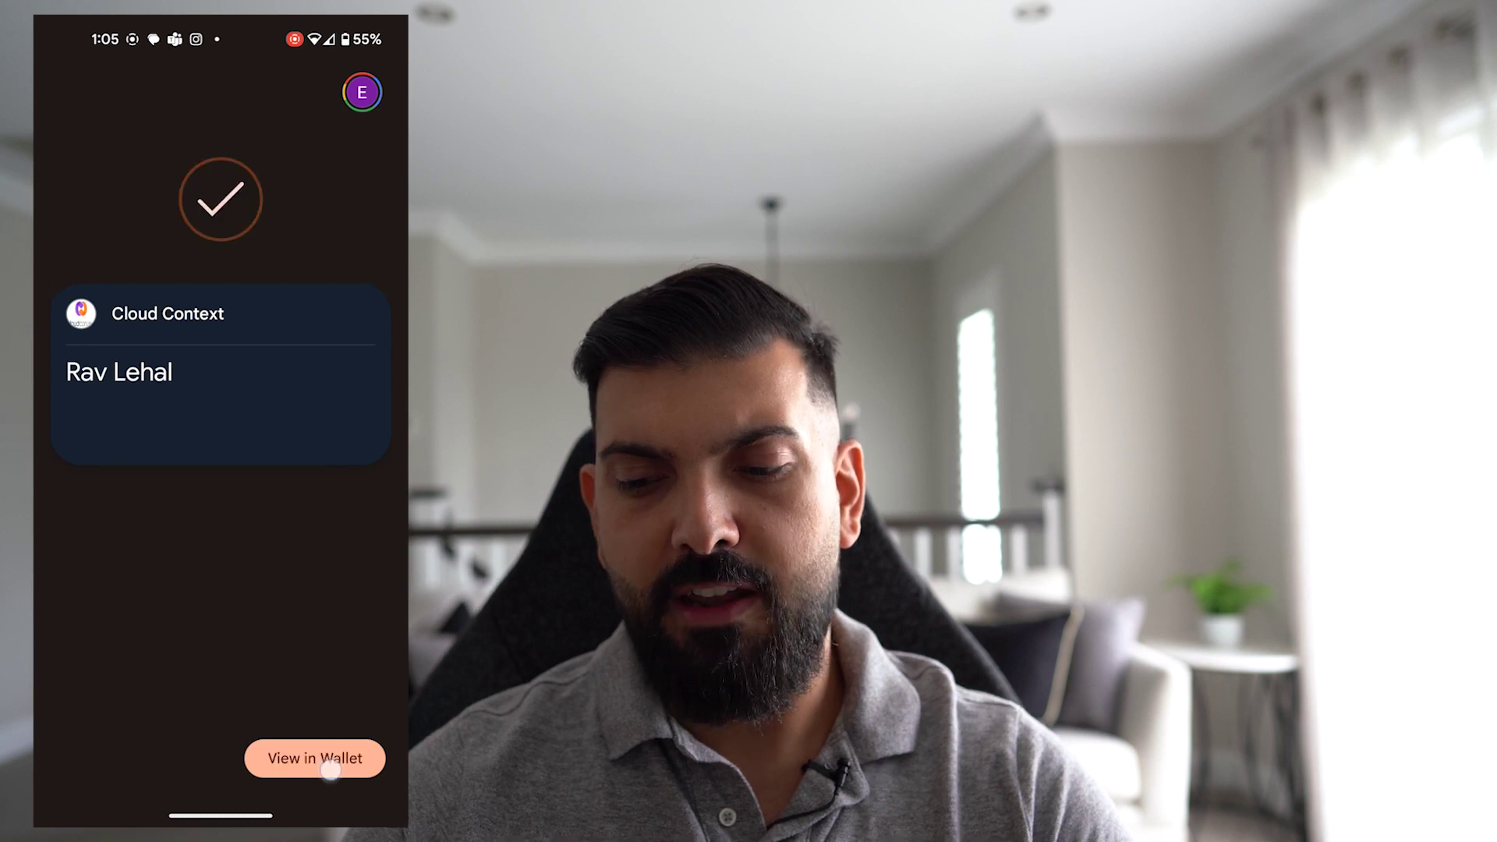
left_click(331, 770)
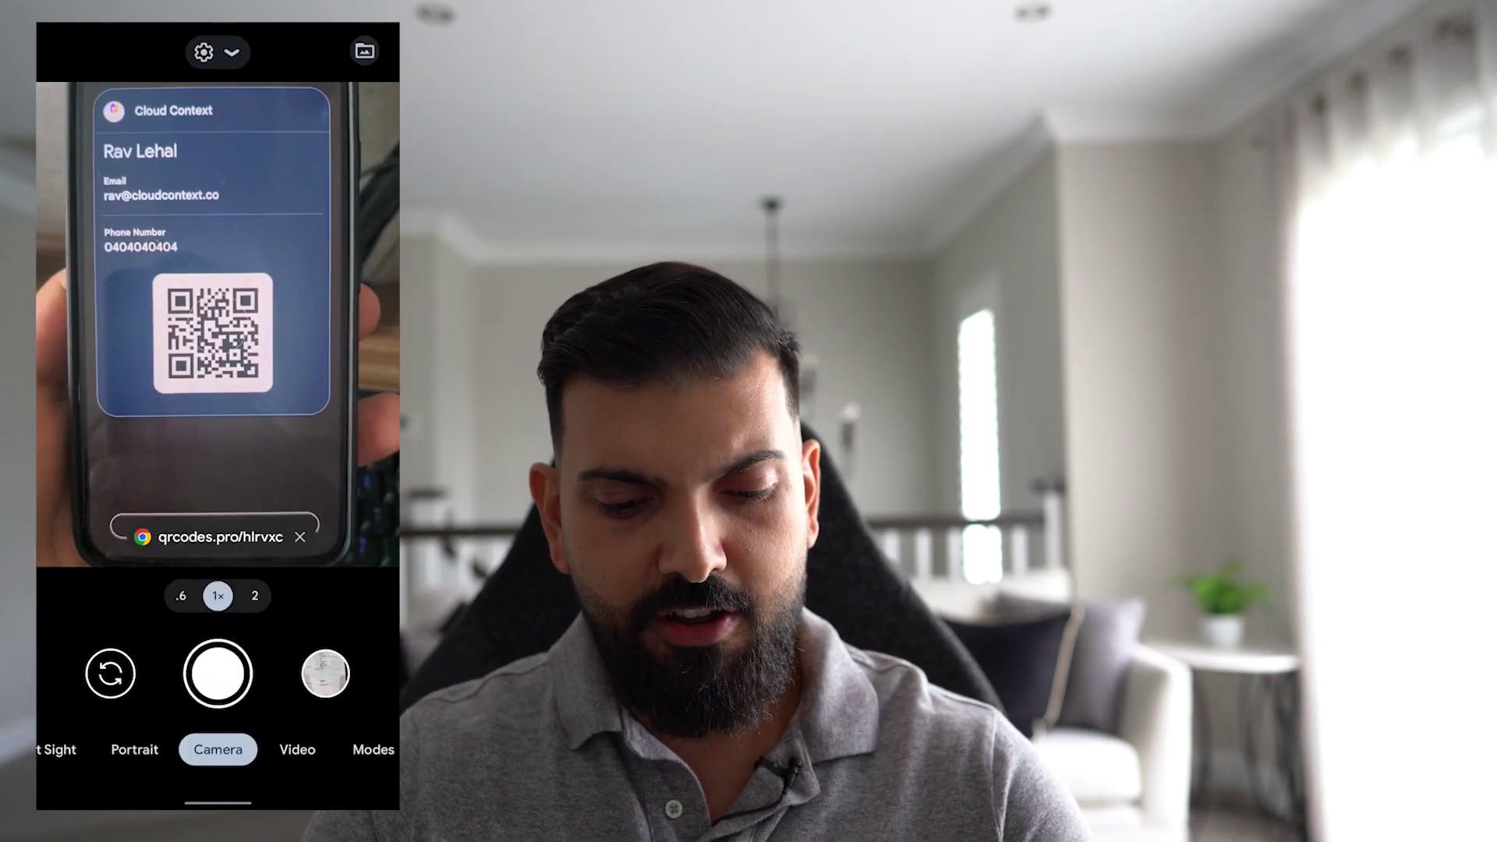
left_click(224, 518)
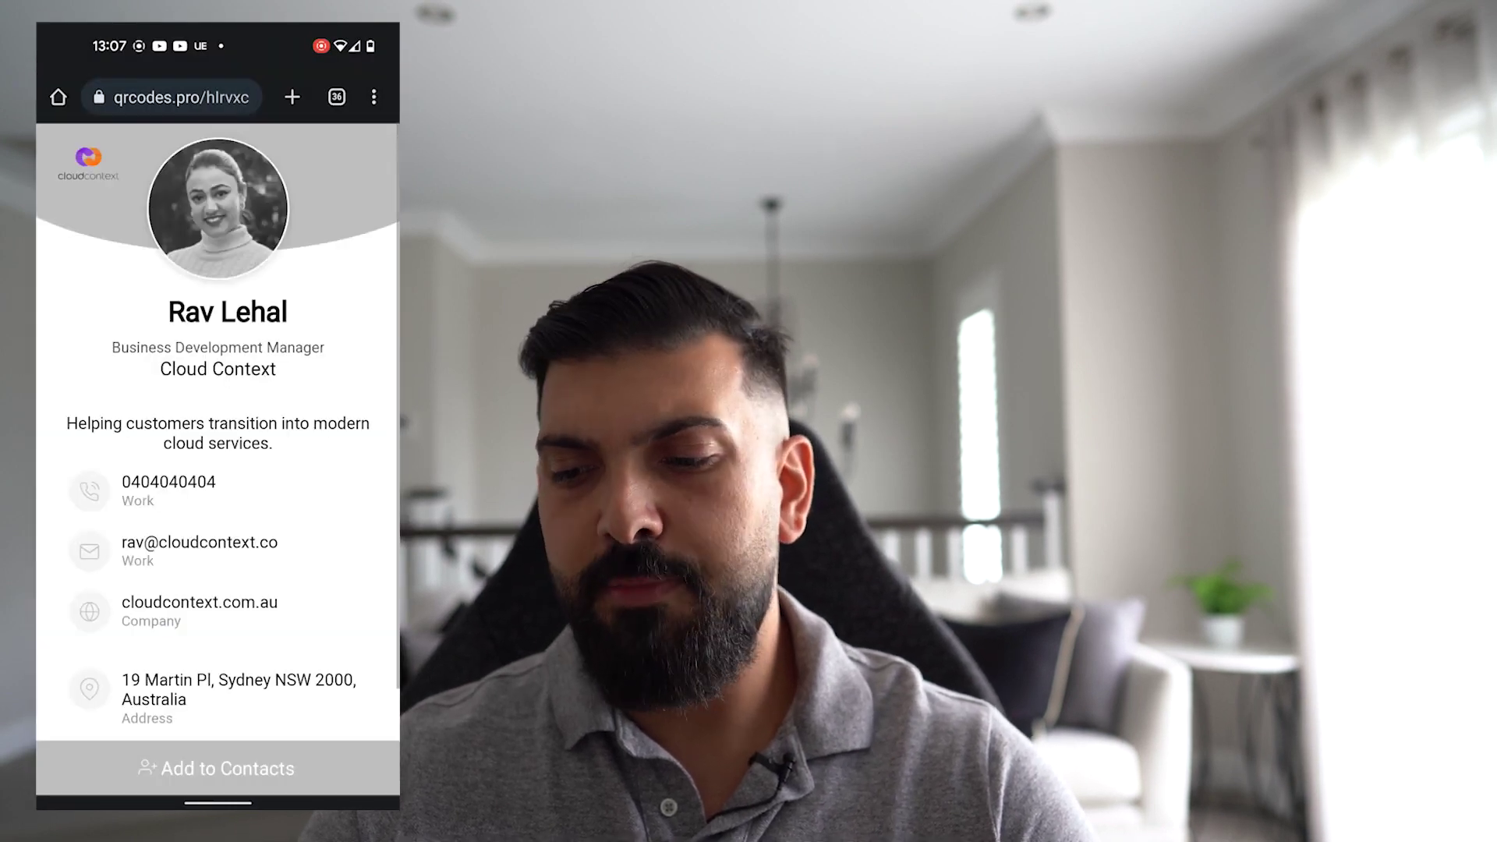
- Import the card with Add to Contacts, opening it in Contacts and picking the save account
scroll(218, 432, "down", 2)
left_click(217, 768)
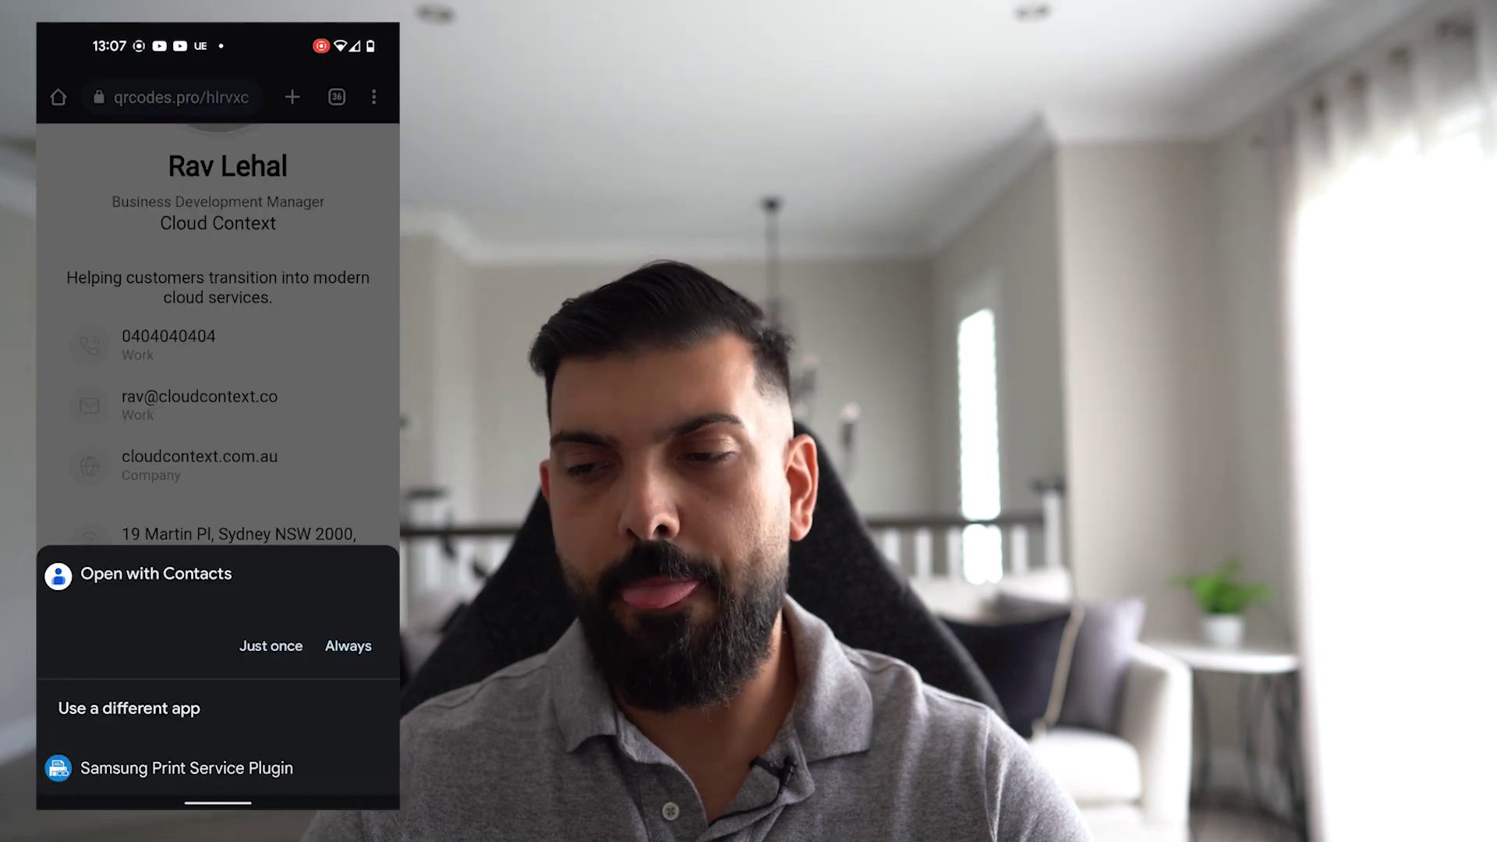
left_click(271, 646)
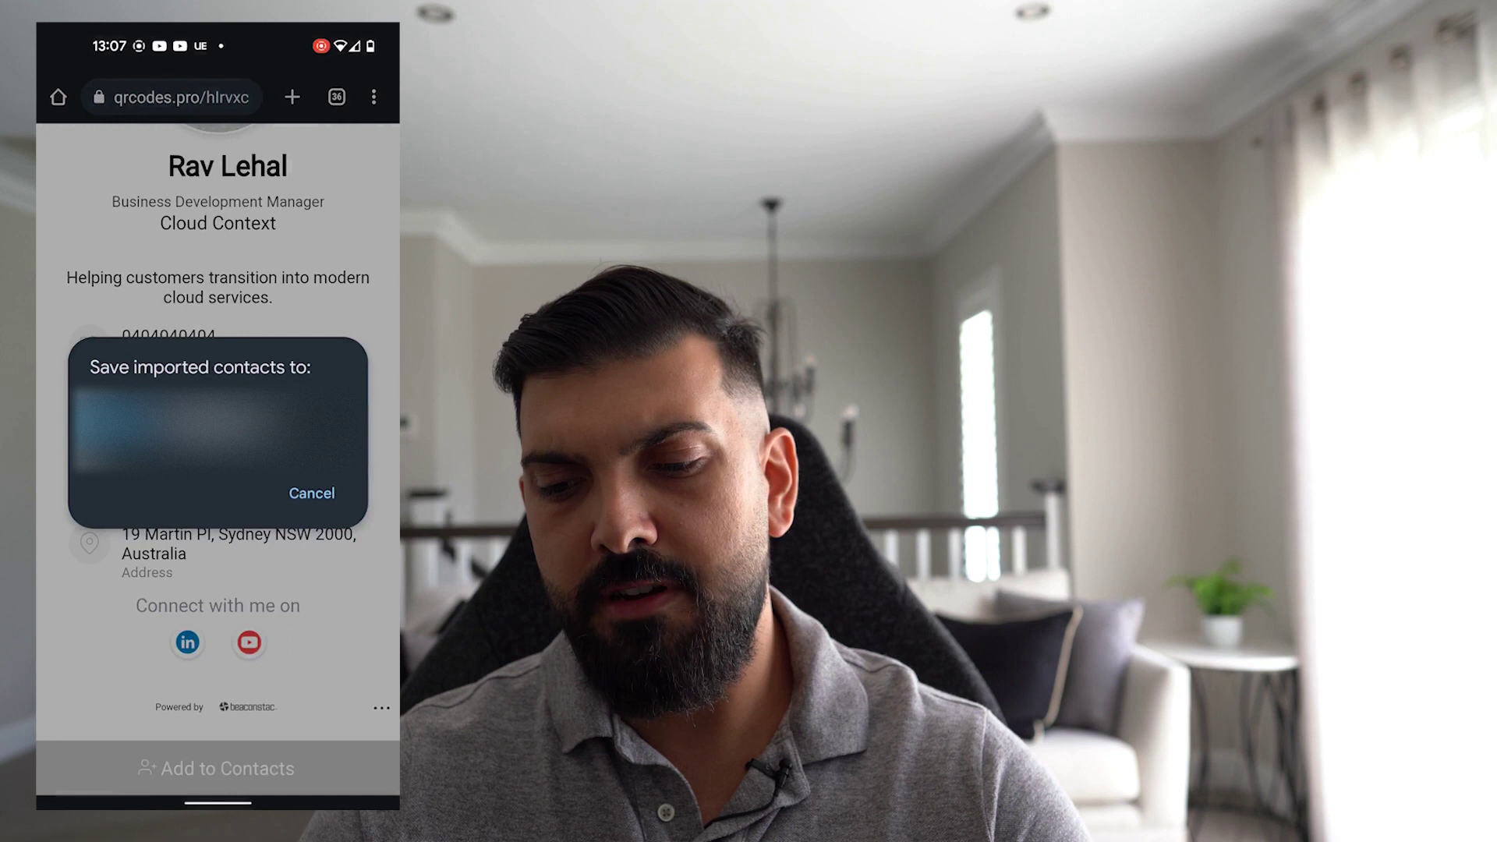
left_click(179, 429)
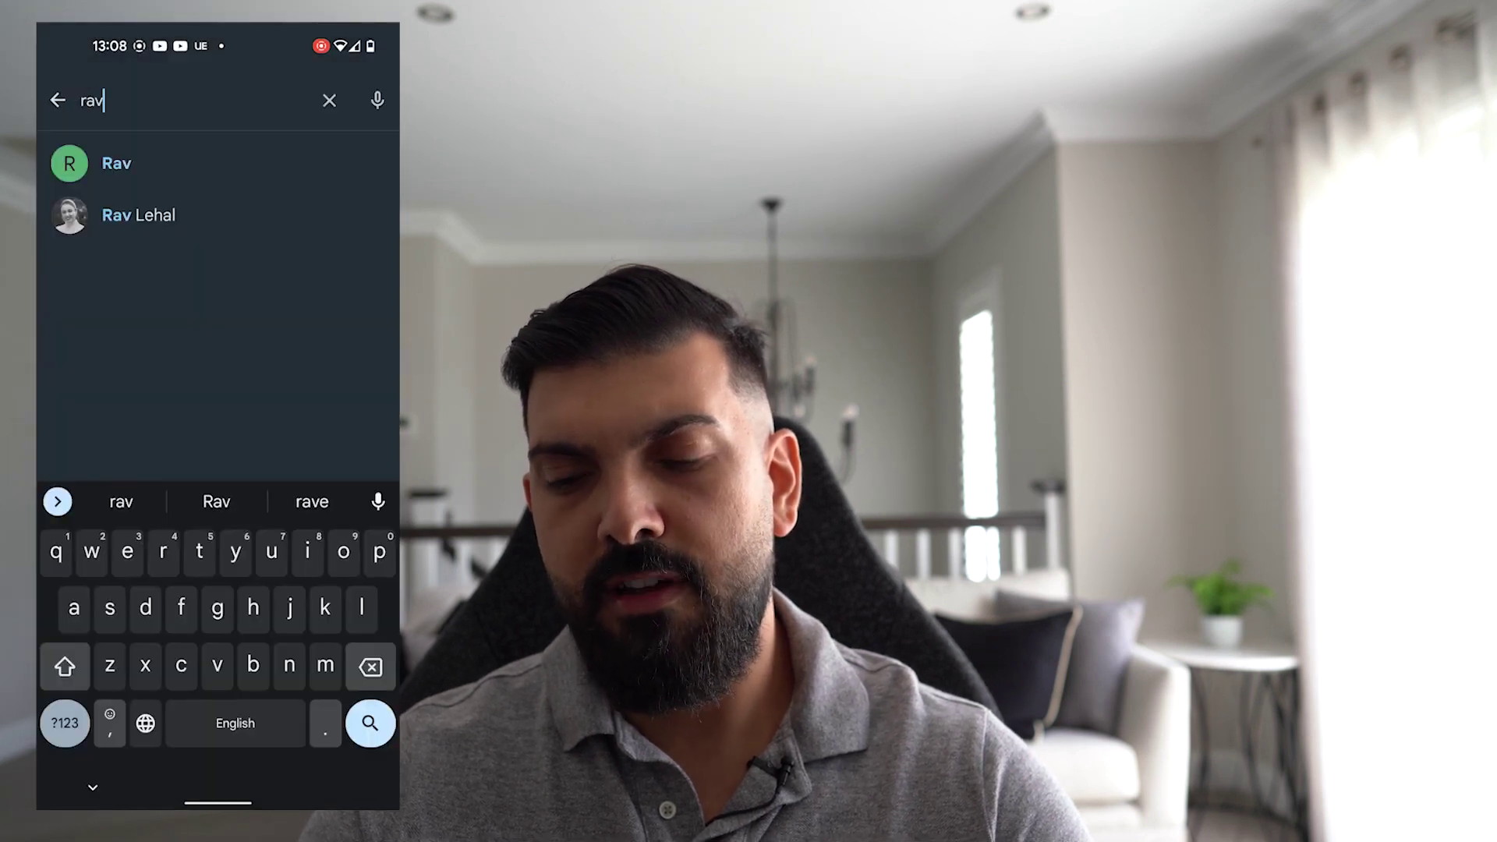
- Open the saved business-card contact and review its phone, email, address, website, YouTube and LinkedIn details
left_click(187, 218)
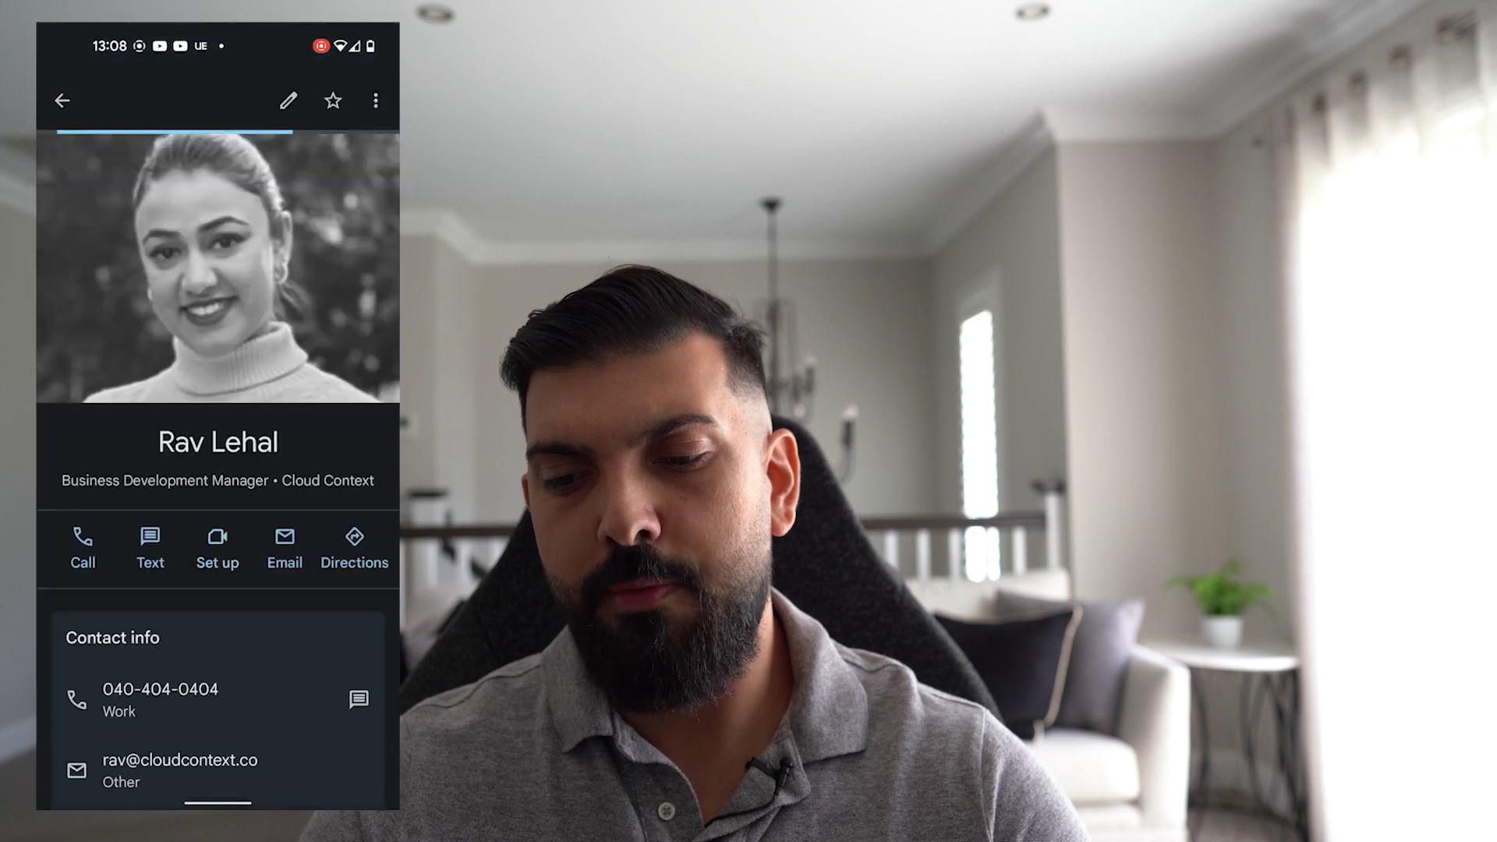
scroll(217, 468, "down", 5)
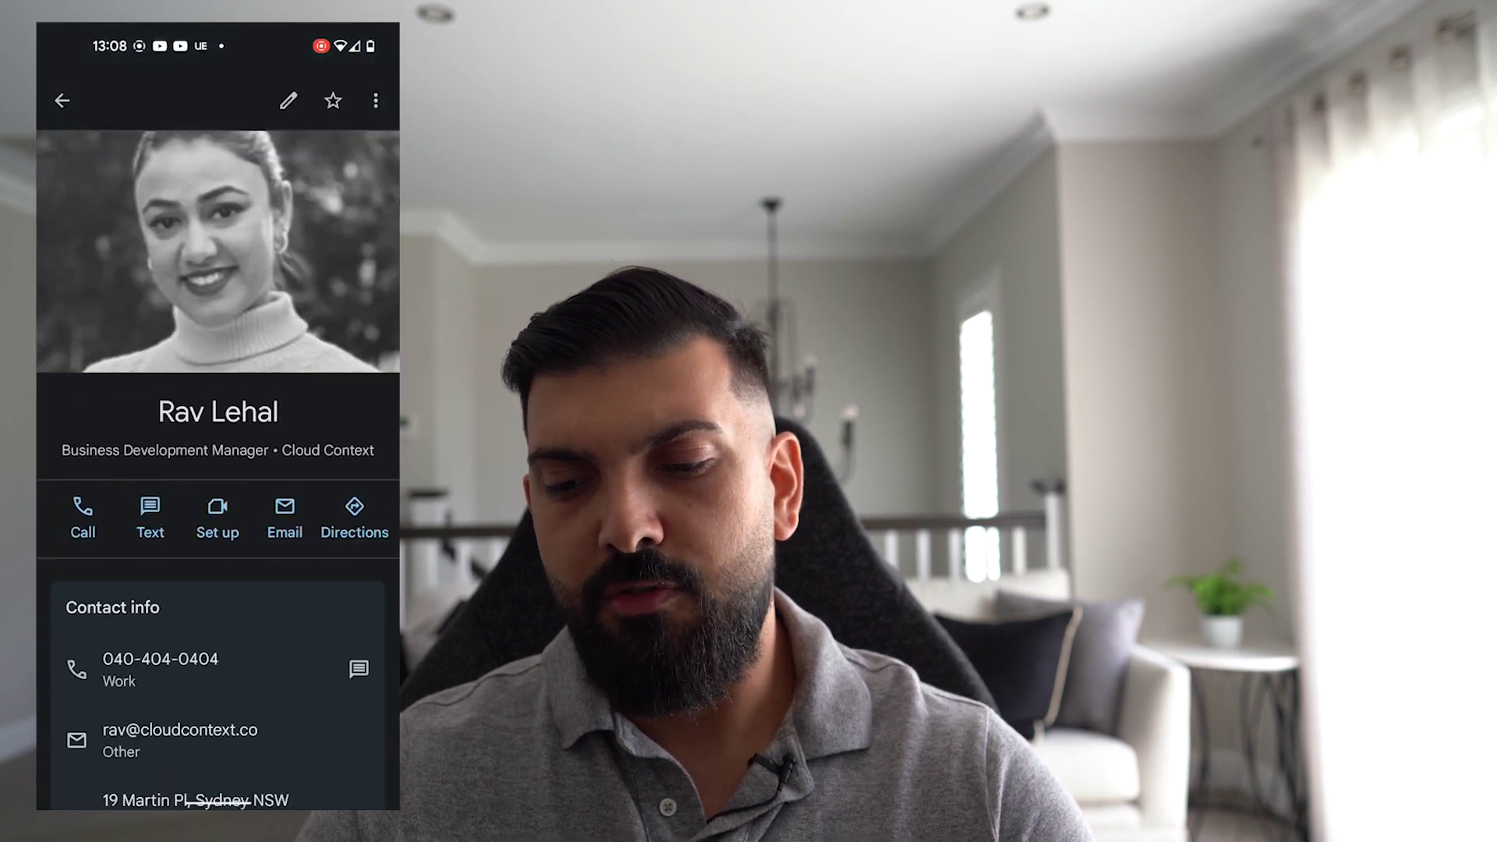
scroll(217, 468, "down", 2)
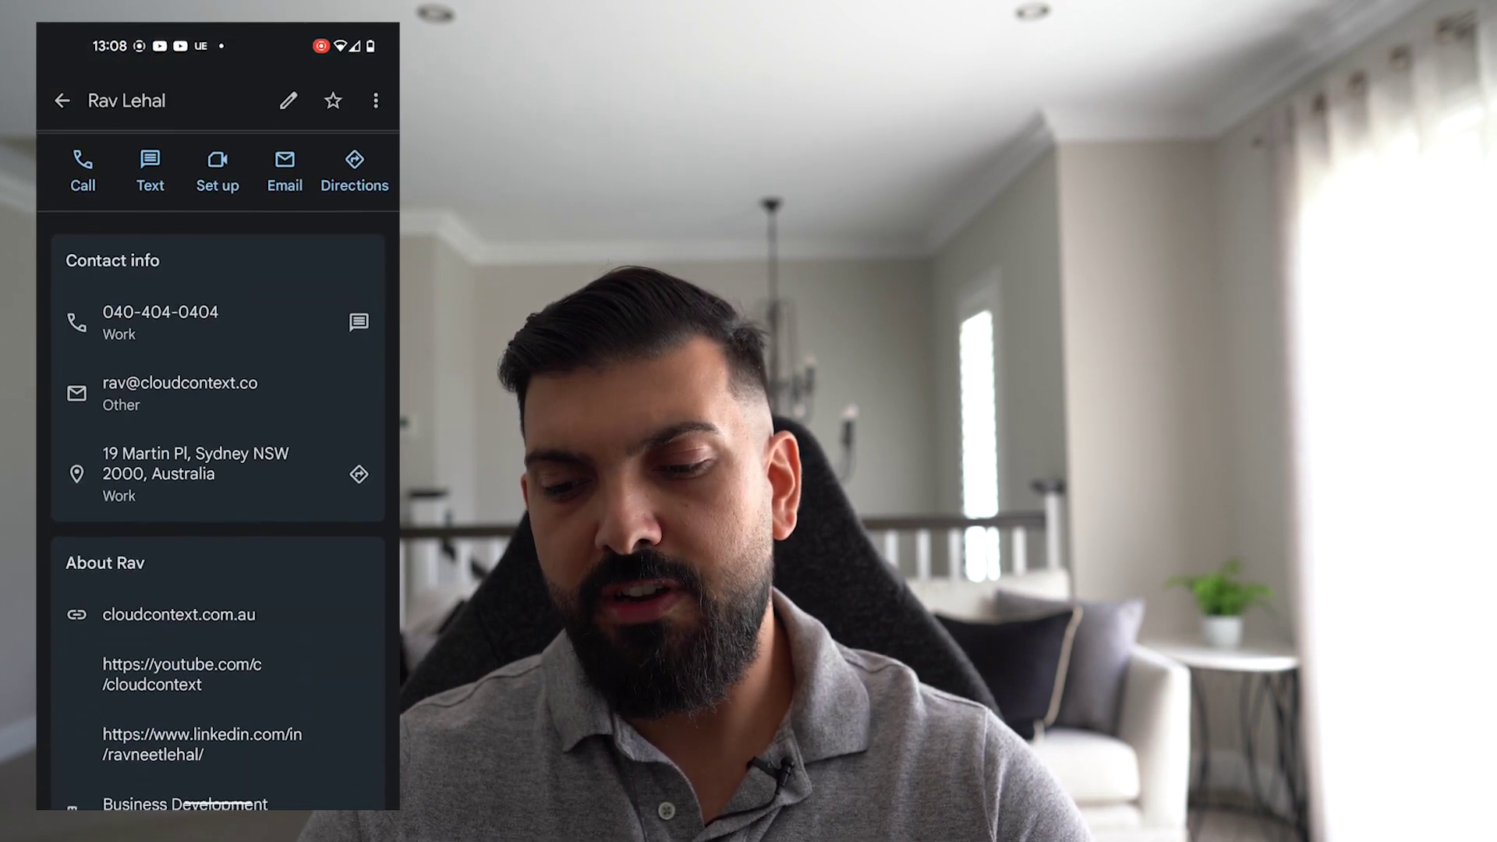
scroll(218, 467, "down", 2)
scroll(218, 468, "down", 2)
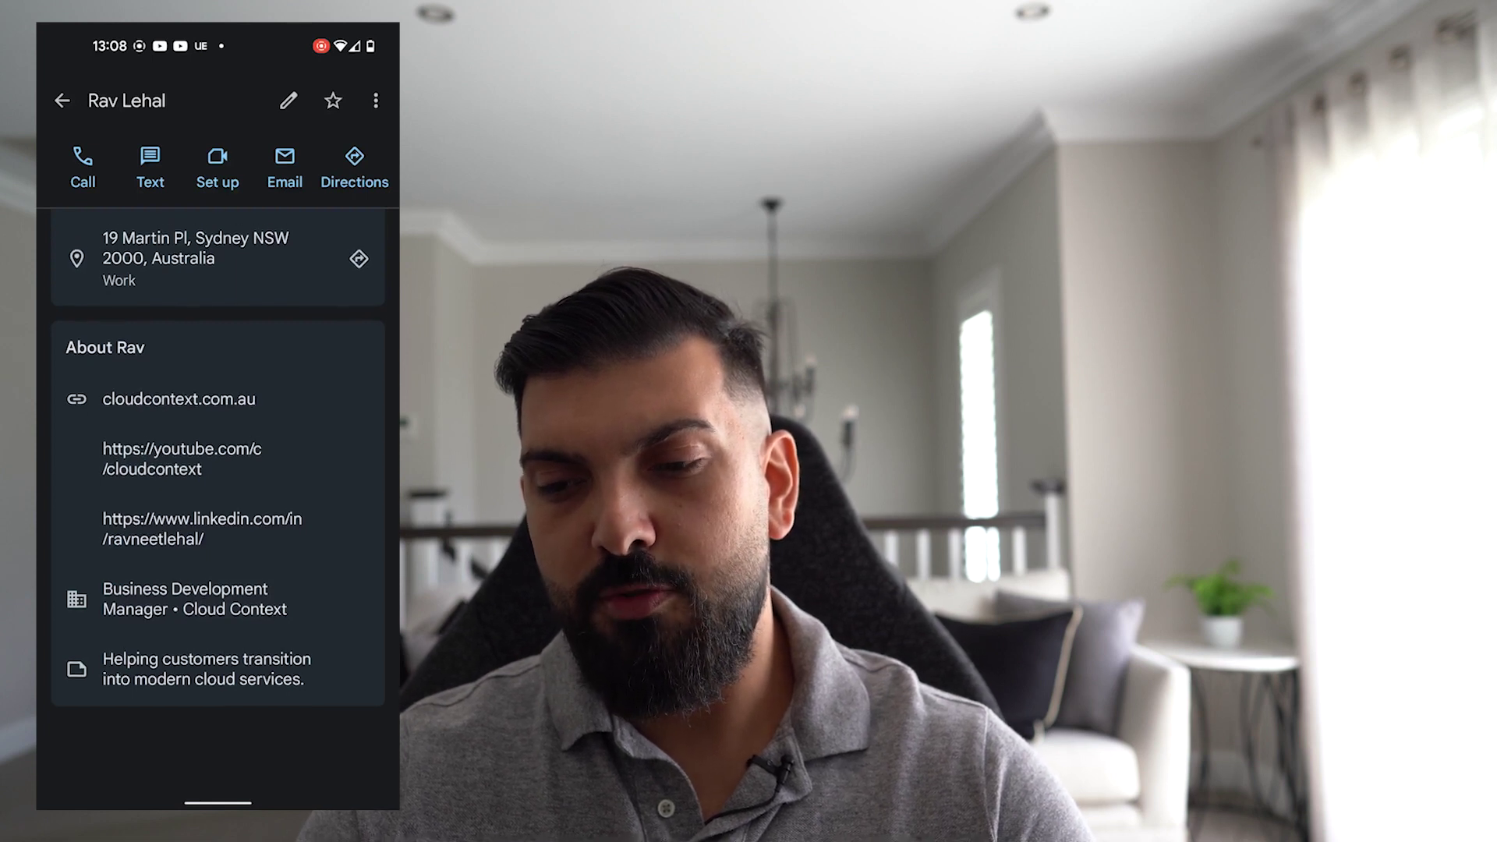
scroll(217, 473, "up", 1)
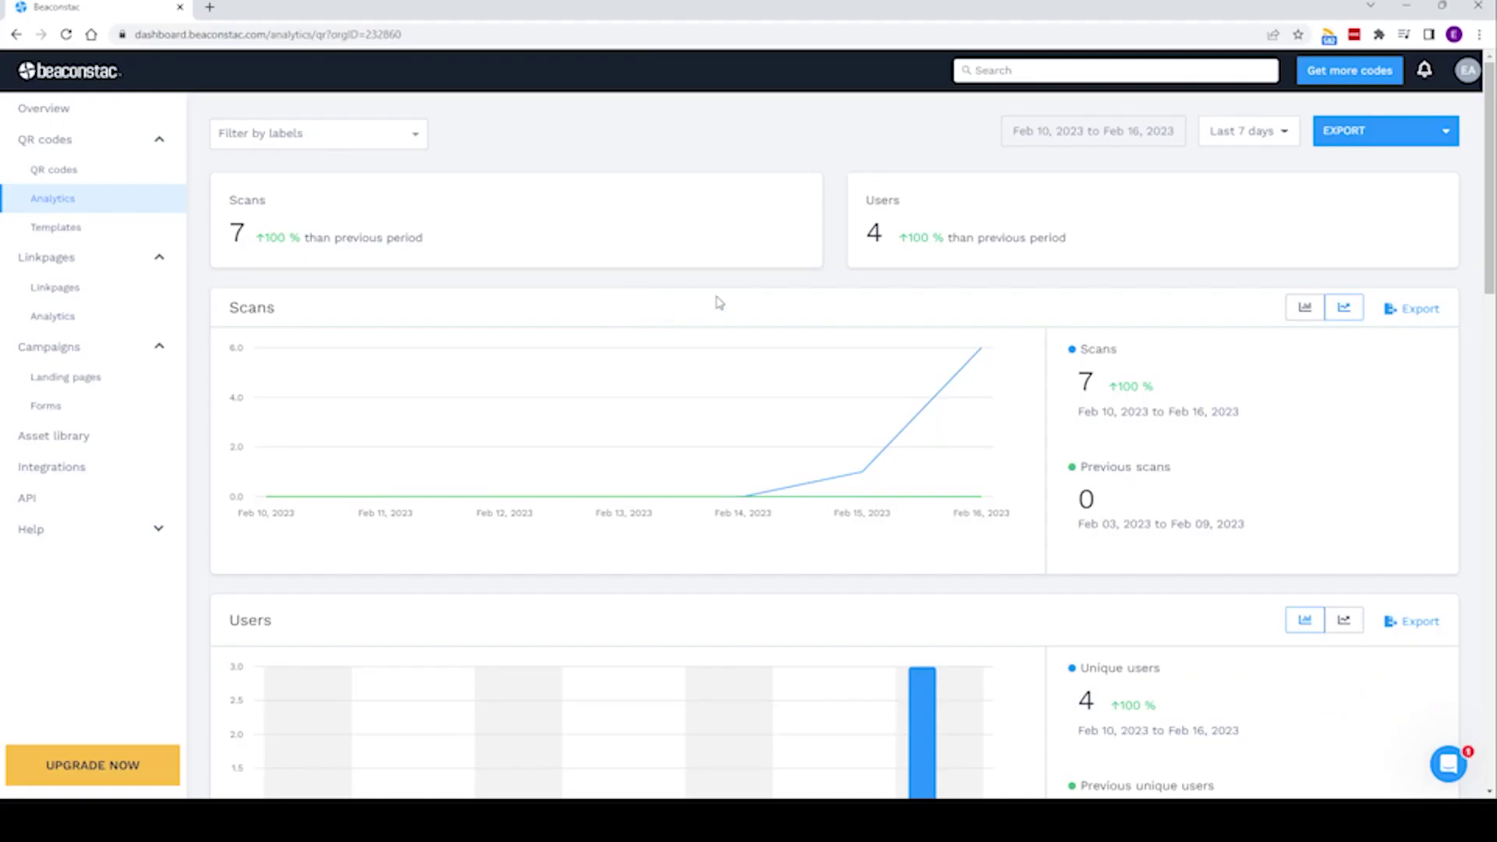
scroll(719, 303, "down", 6)
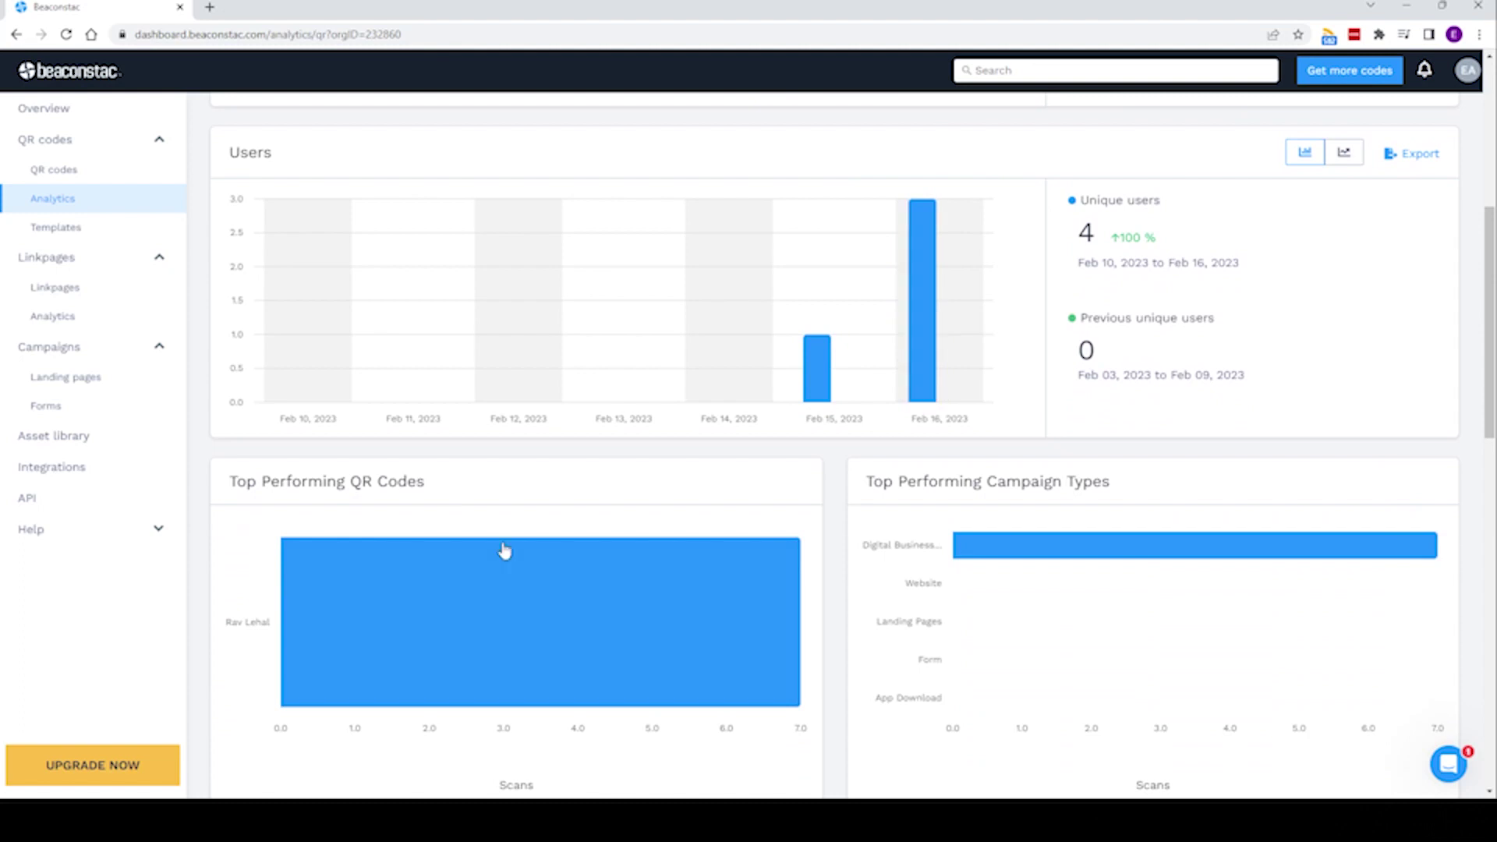
scroll(605, 585, "down", 7)
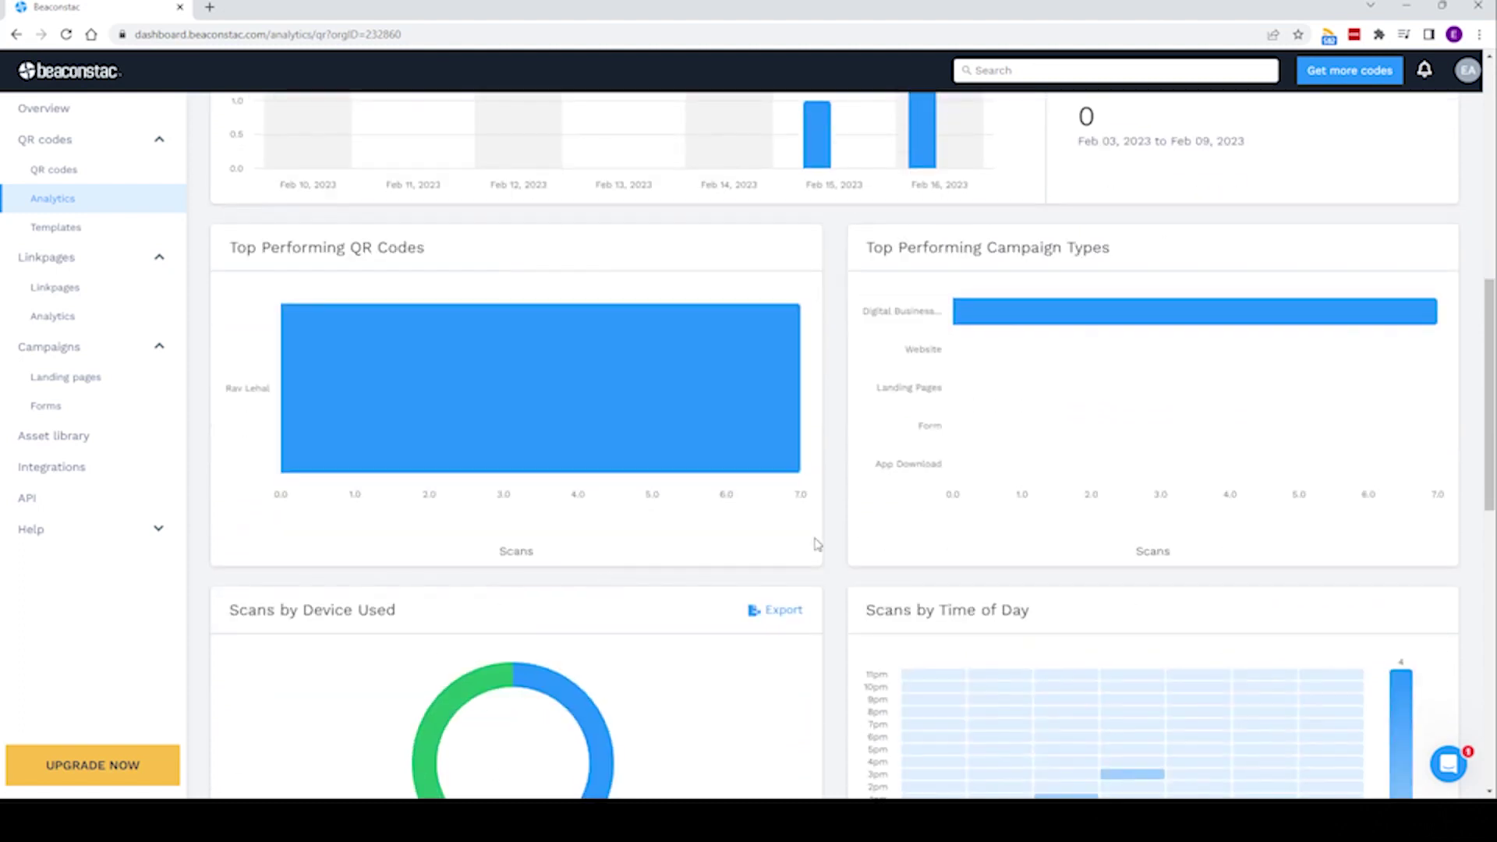
scroll(406, 624, "down", 5)
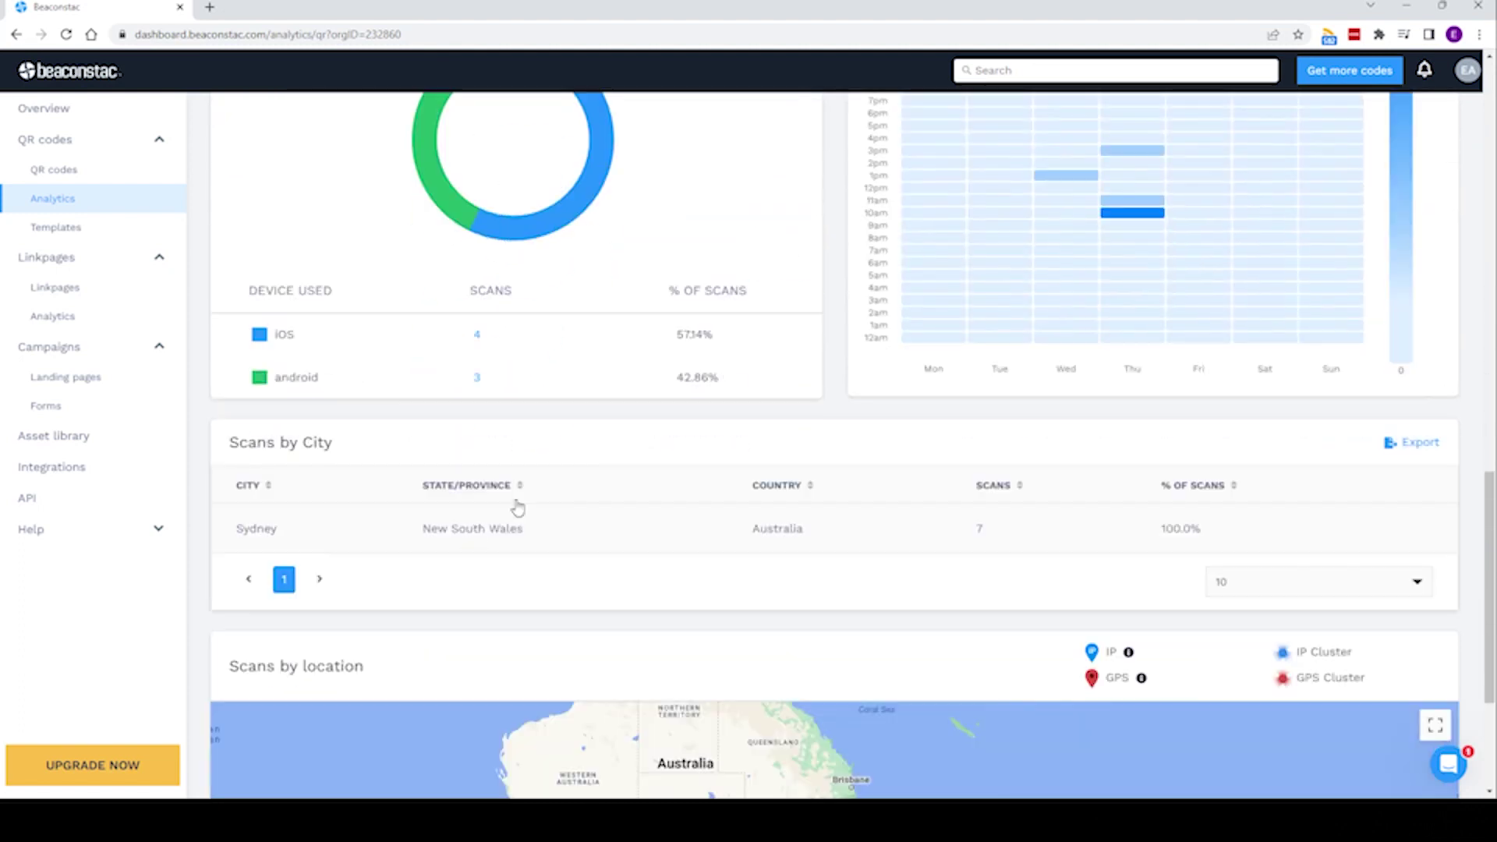
scroll(514, 504, "down", 2)
scroll(1314, 344, "up", 6)
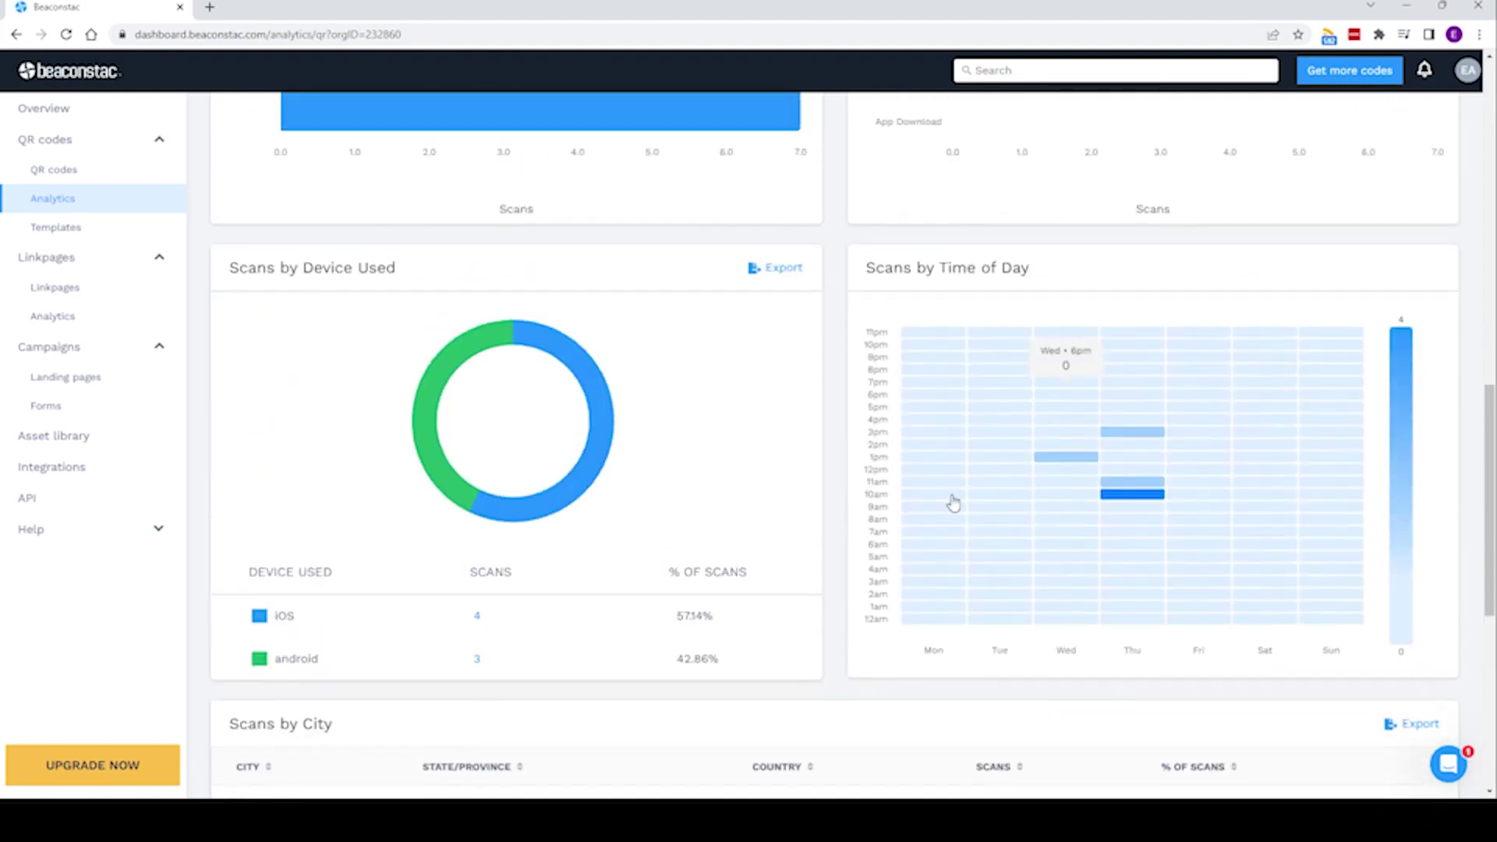
scroll(1097, 399, "up", 6)
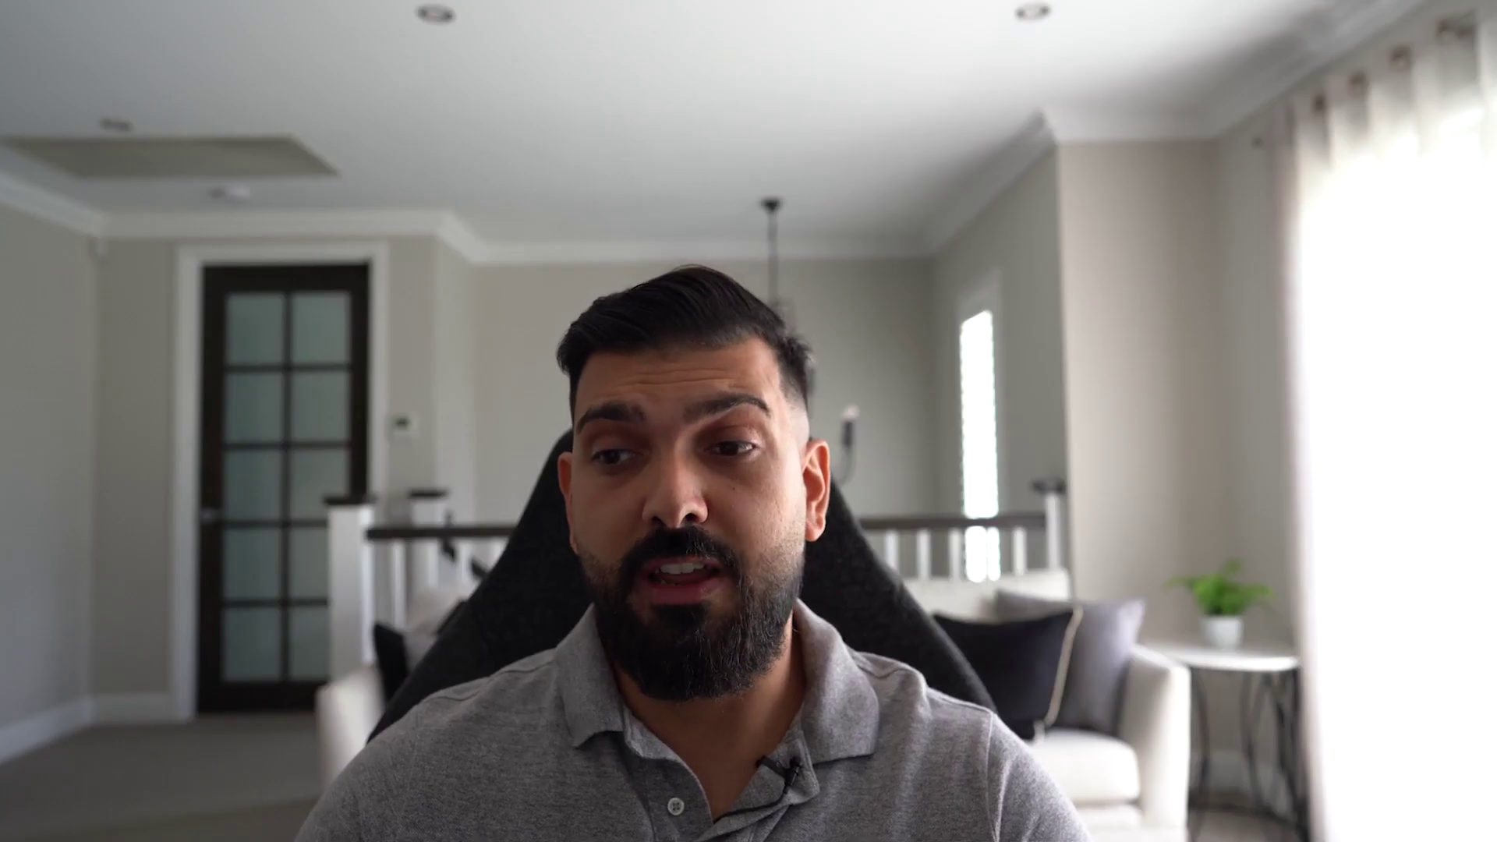